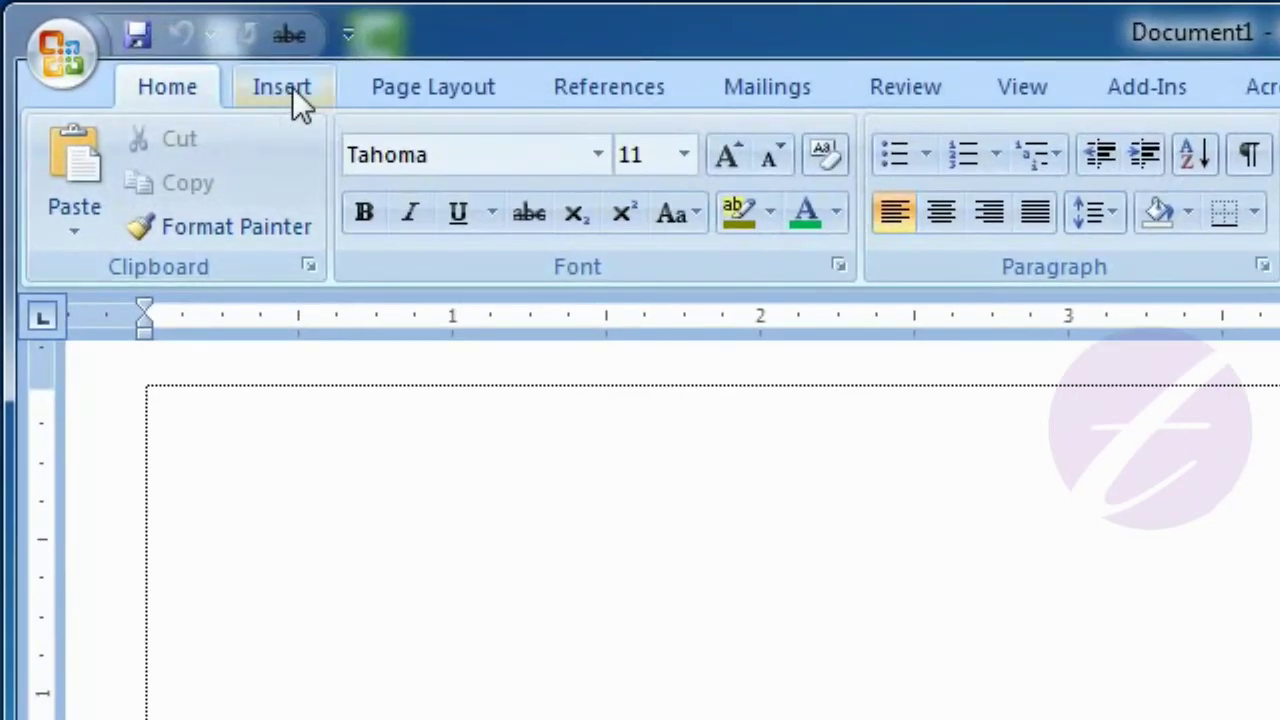
Step: Insert a Simple Text Box with its default placeholder quote text near the top of the page
left_click(292, 87)
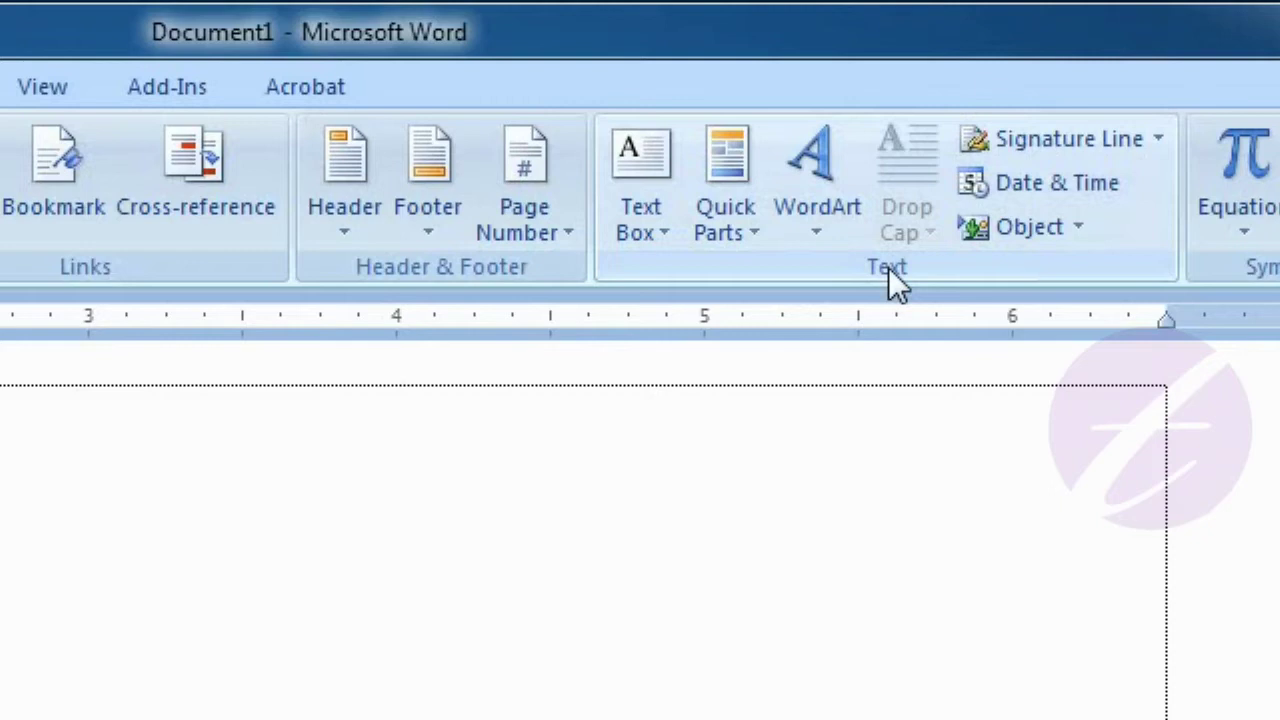
left_click(664, 235)
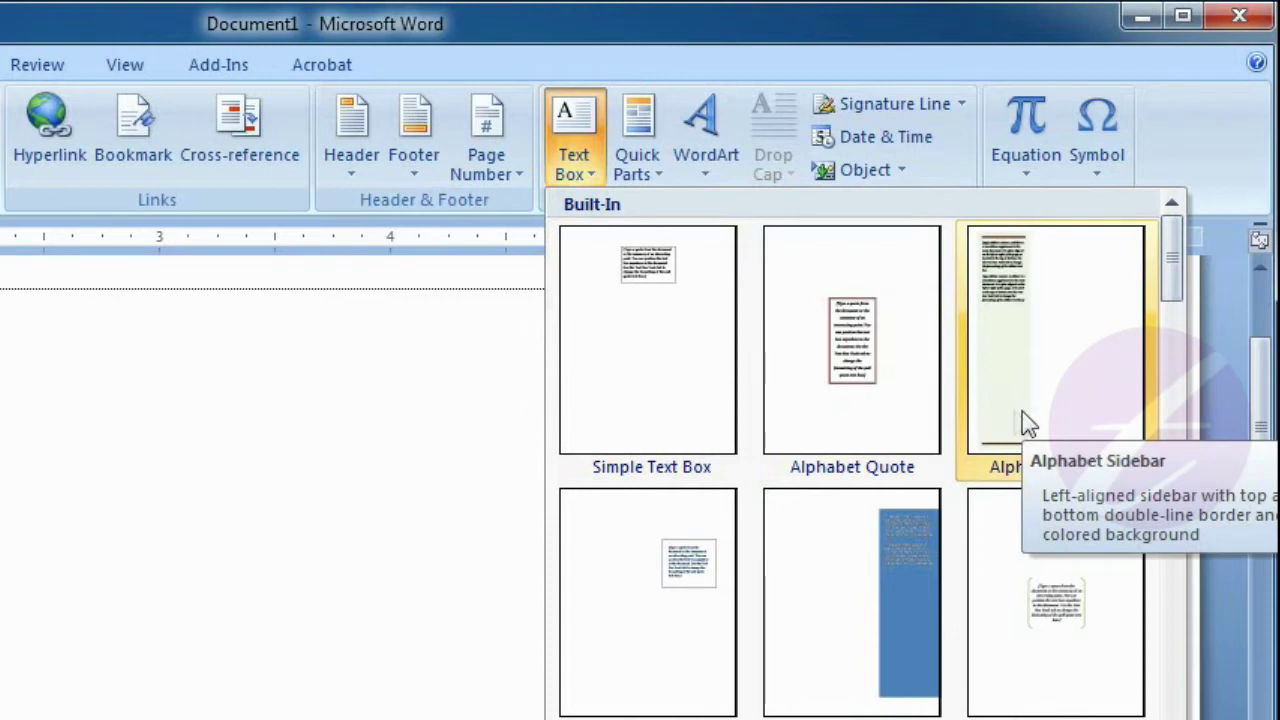
left_click(650, 312)
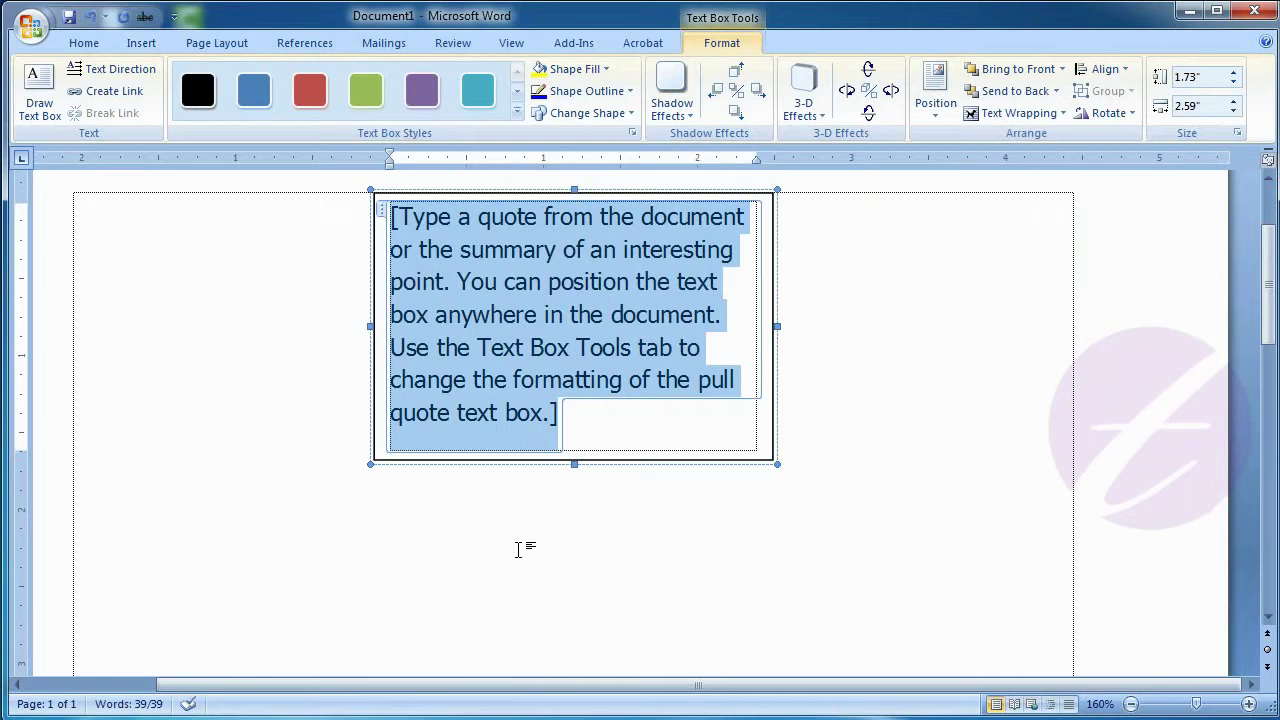
Step: Replace the placeholder text with 'Type Some text.' and deselect the box
key("Delete")
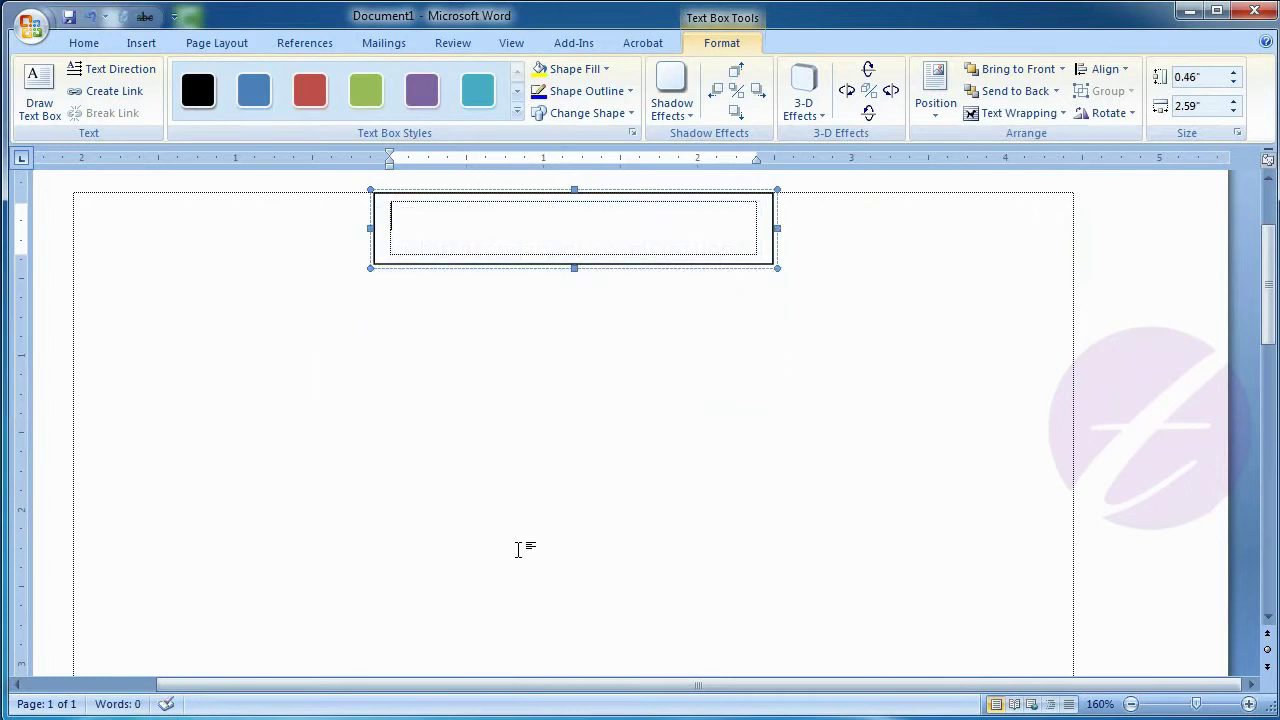
type("Type Some text.")
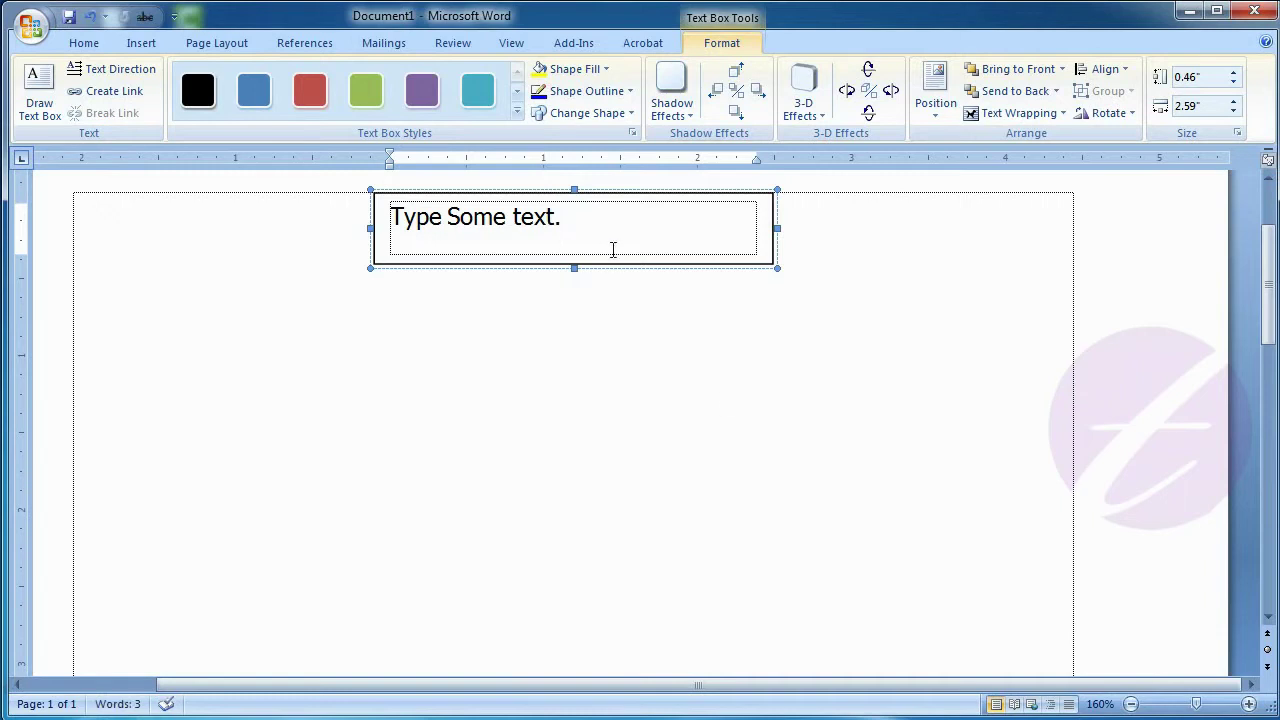
left_click(627, 317)
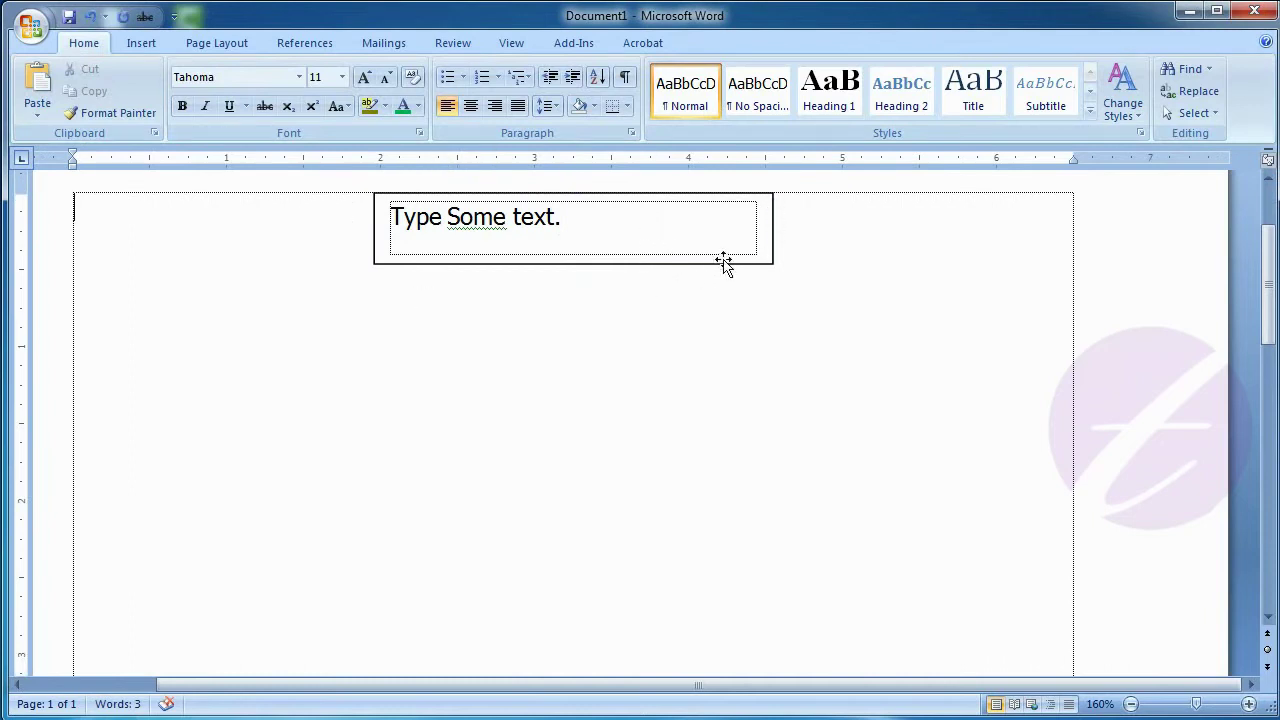
Step: Resize the text box taller and narrower by dragging its bottom and right handles
left_click(585, 238)
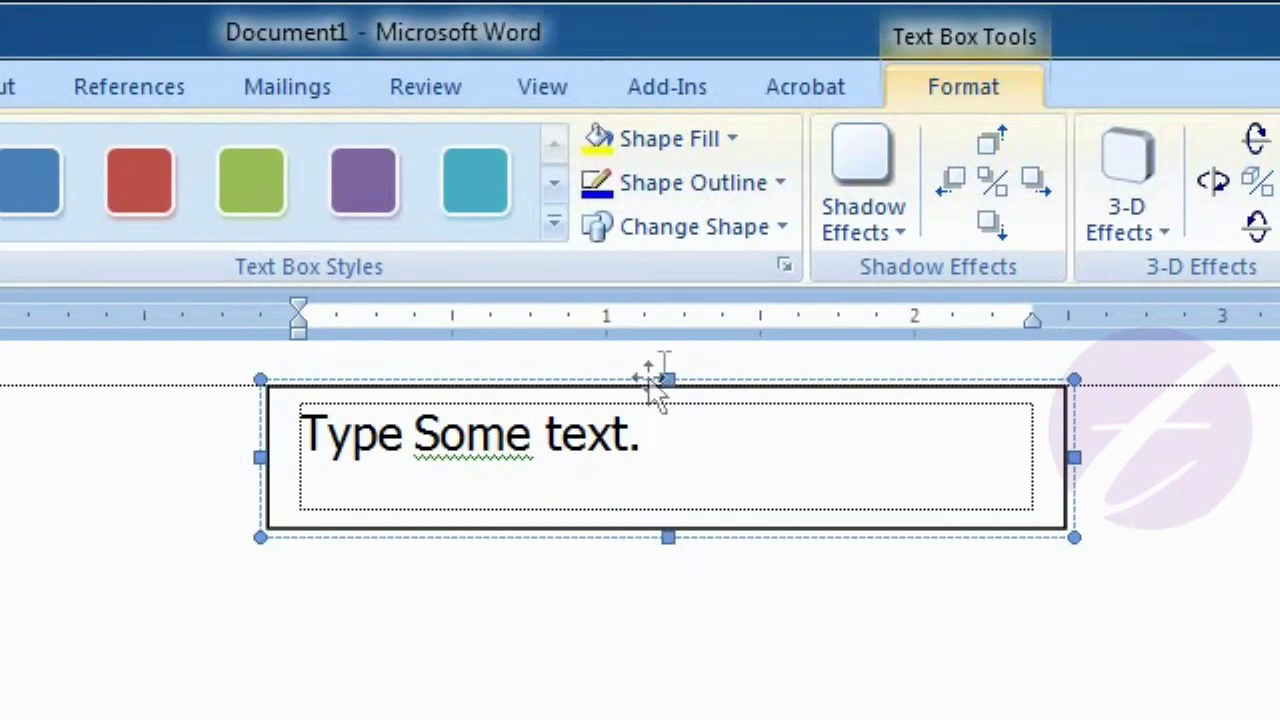
left_click(334, 645)
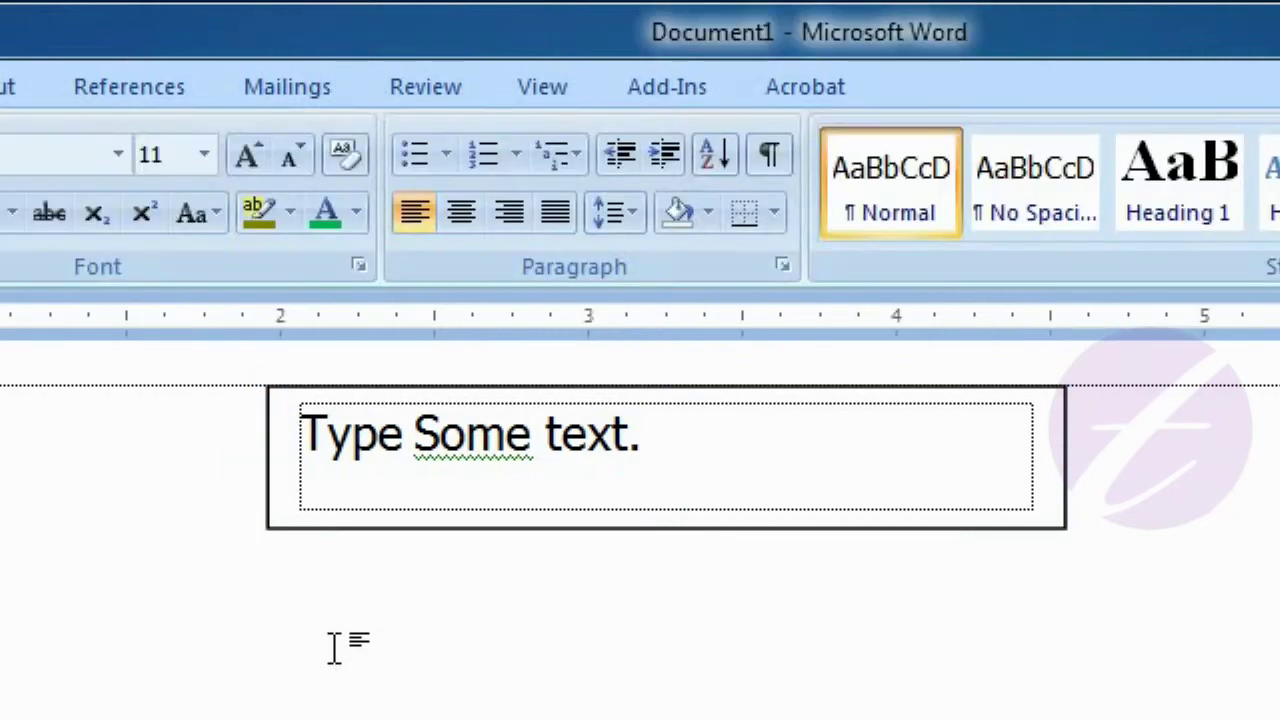
left_click(709, 447)
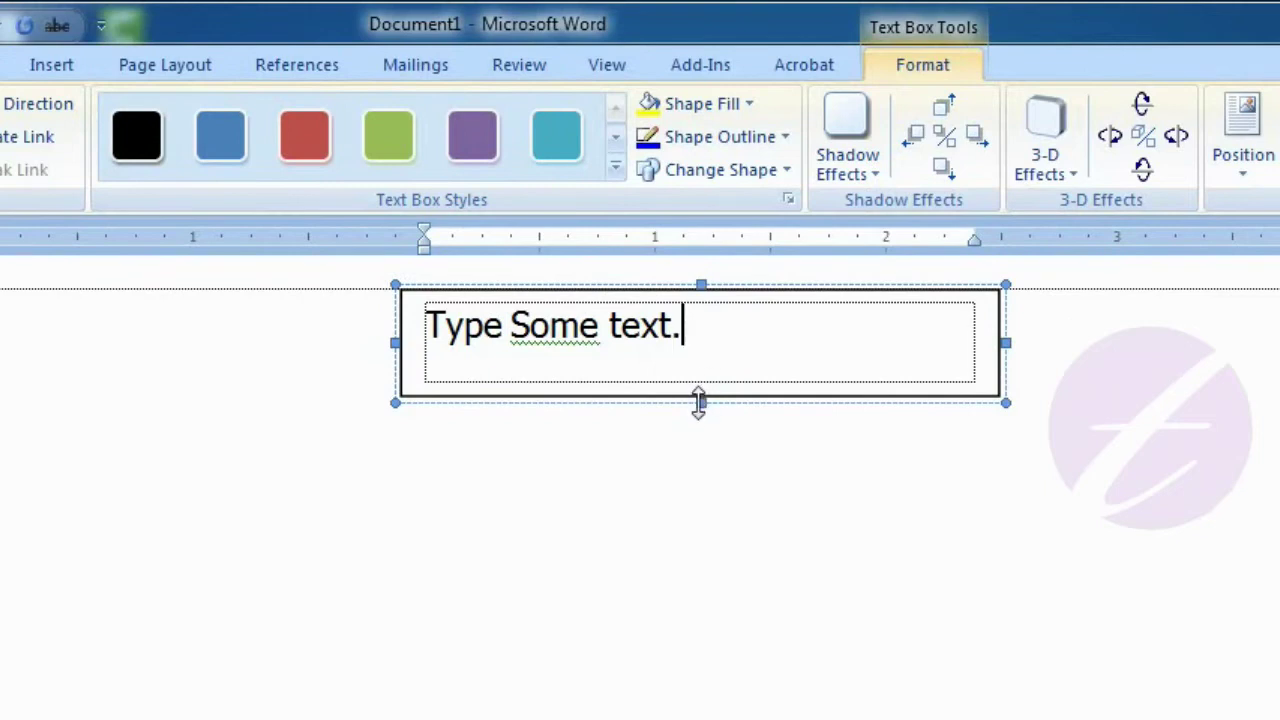
left_click(698, 400)
left_click_drag(698, 400, 704, 561)
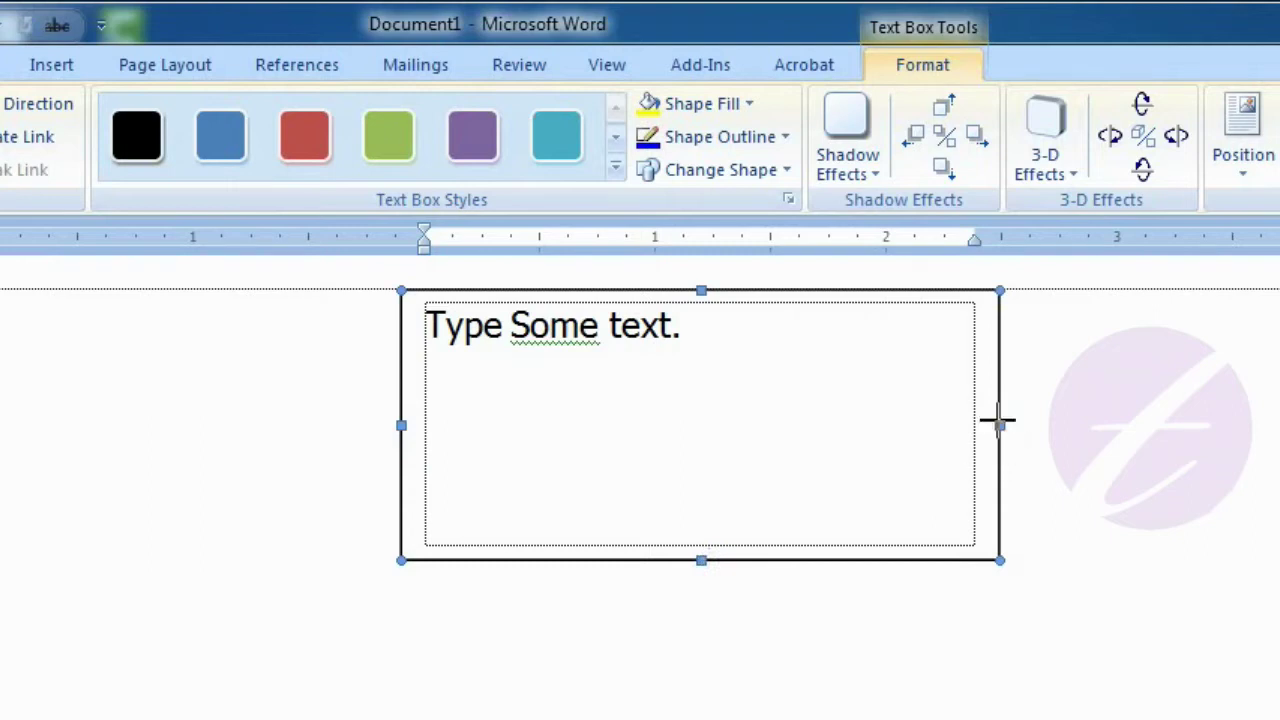
left_click_drag(999, 422, 832, 420)
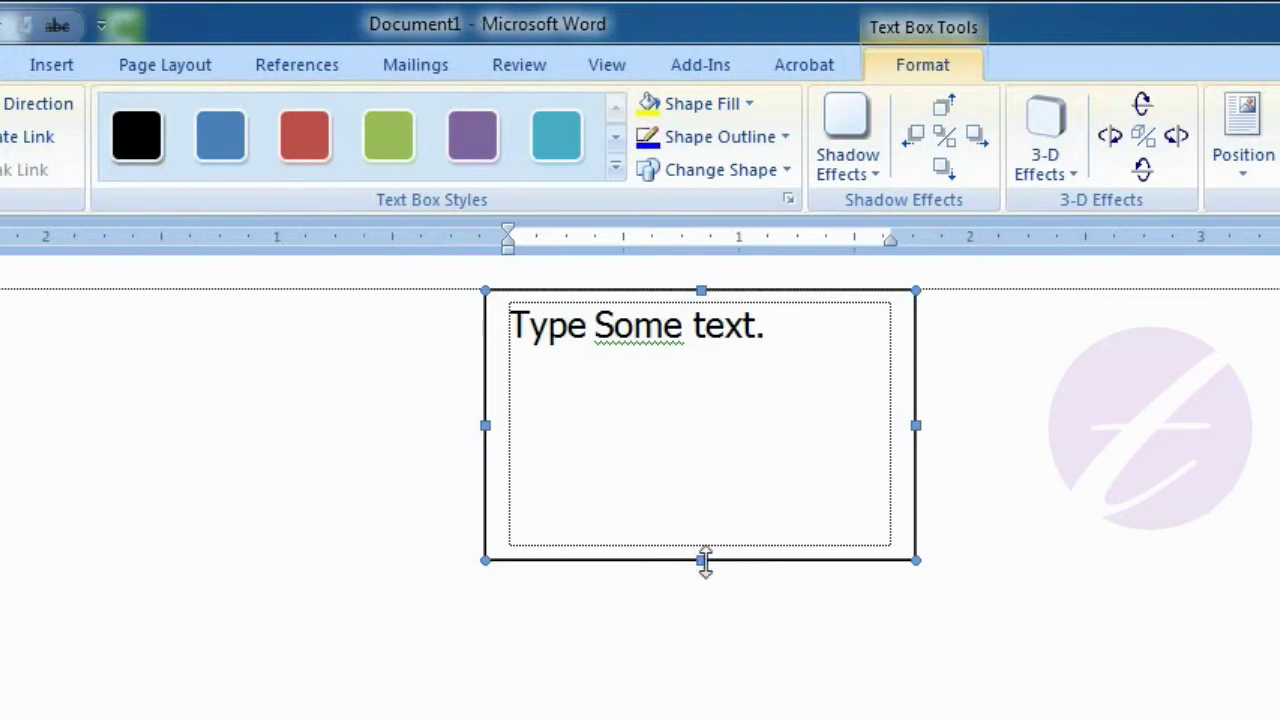
left_click_drag(704, 560, 714, 459)
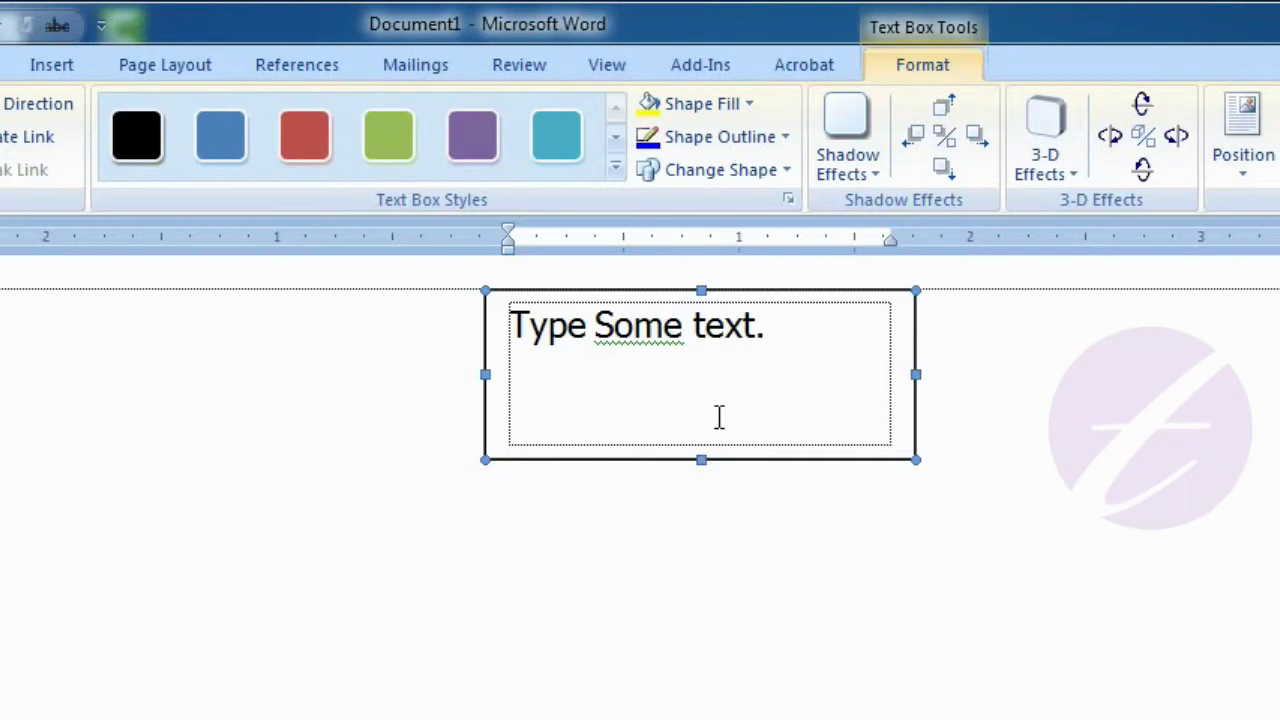
Step: Add a second line 'Type more text.' to the box, then delete the whole text box
left_click(808, 340)
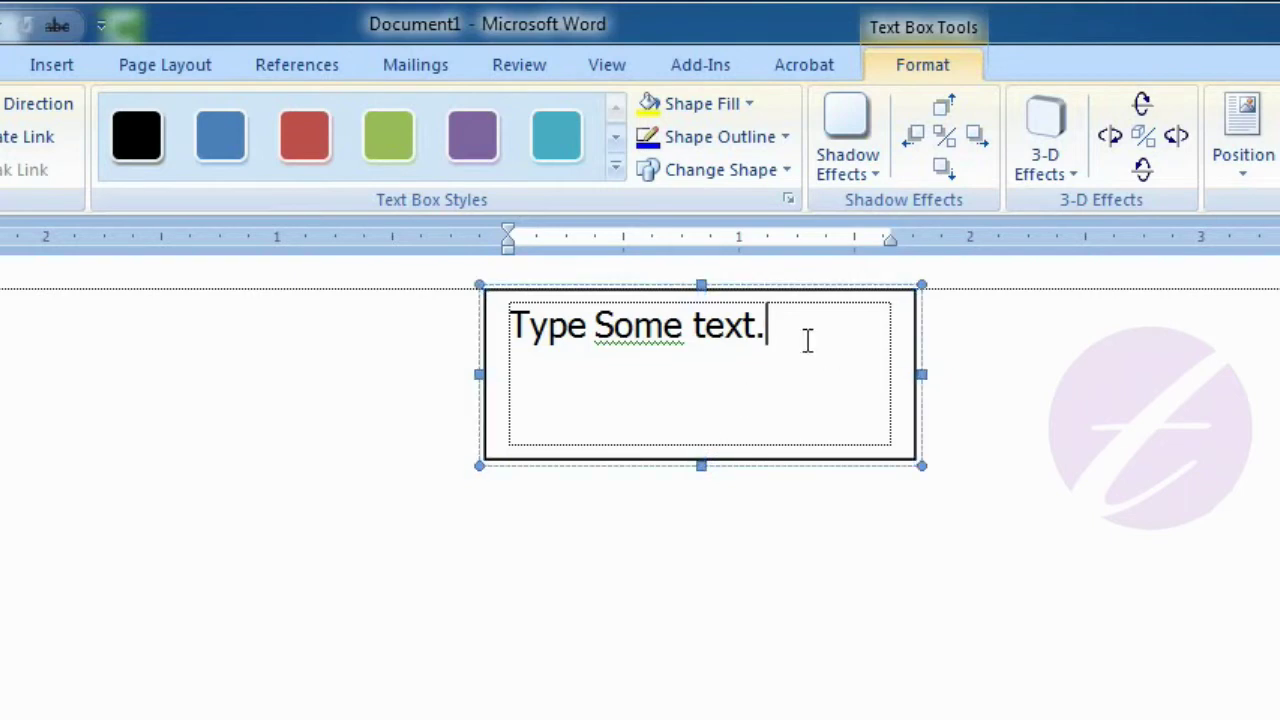
key("Return")
key("Return")
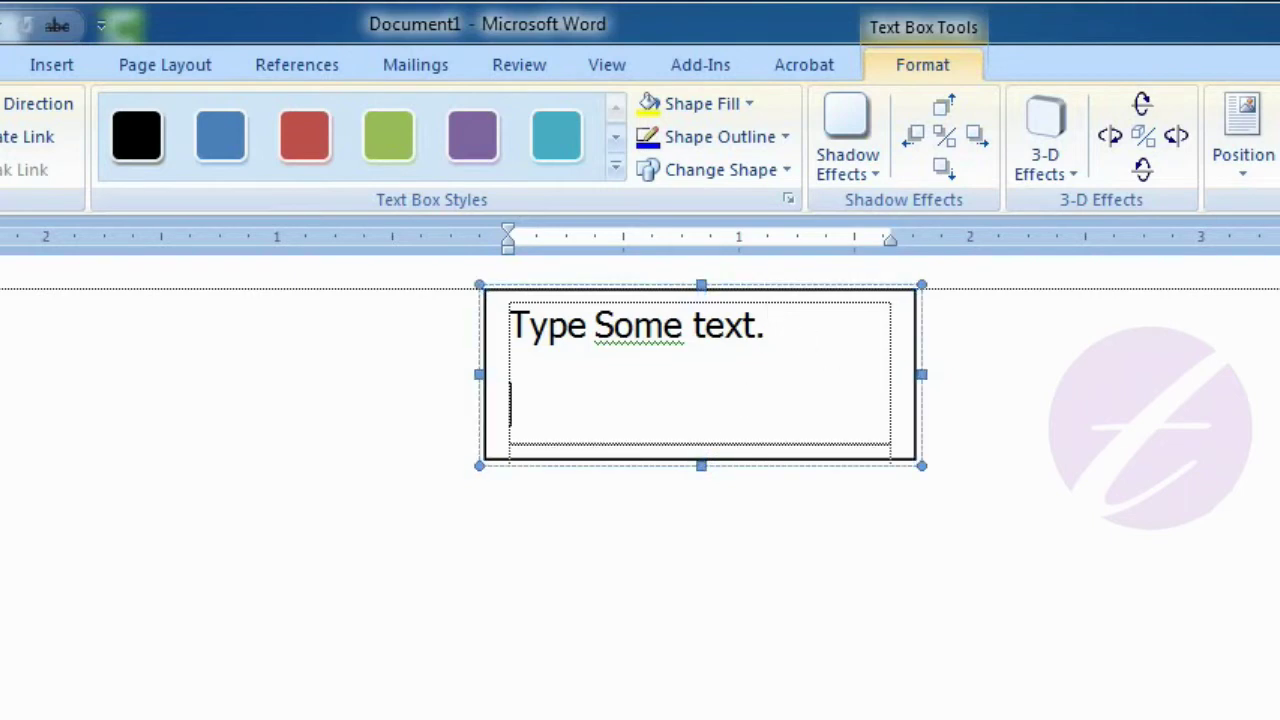
type("Type mo")
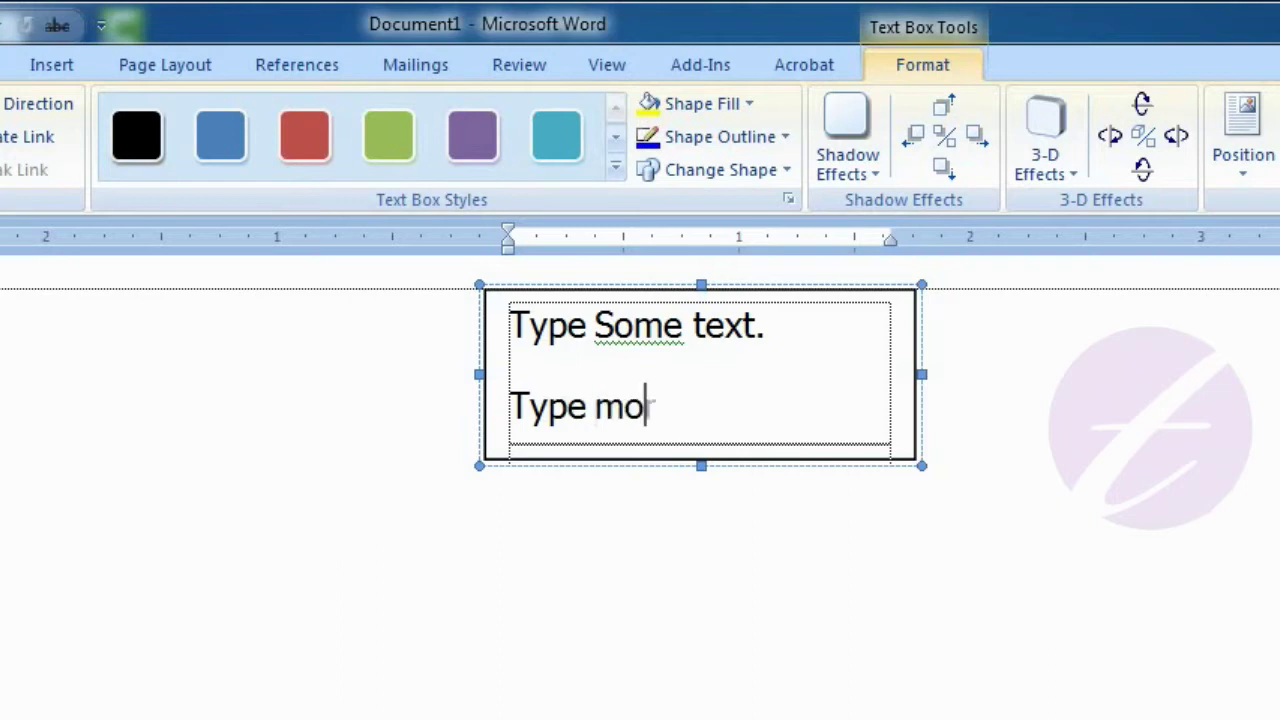
type("re text.")
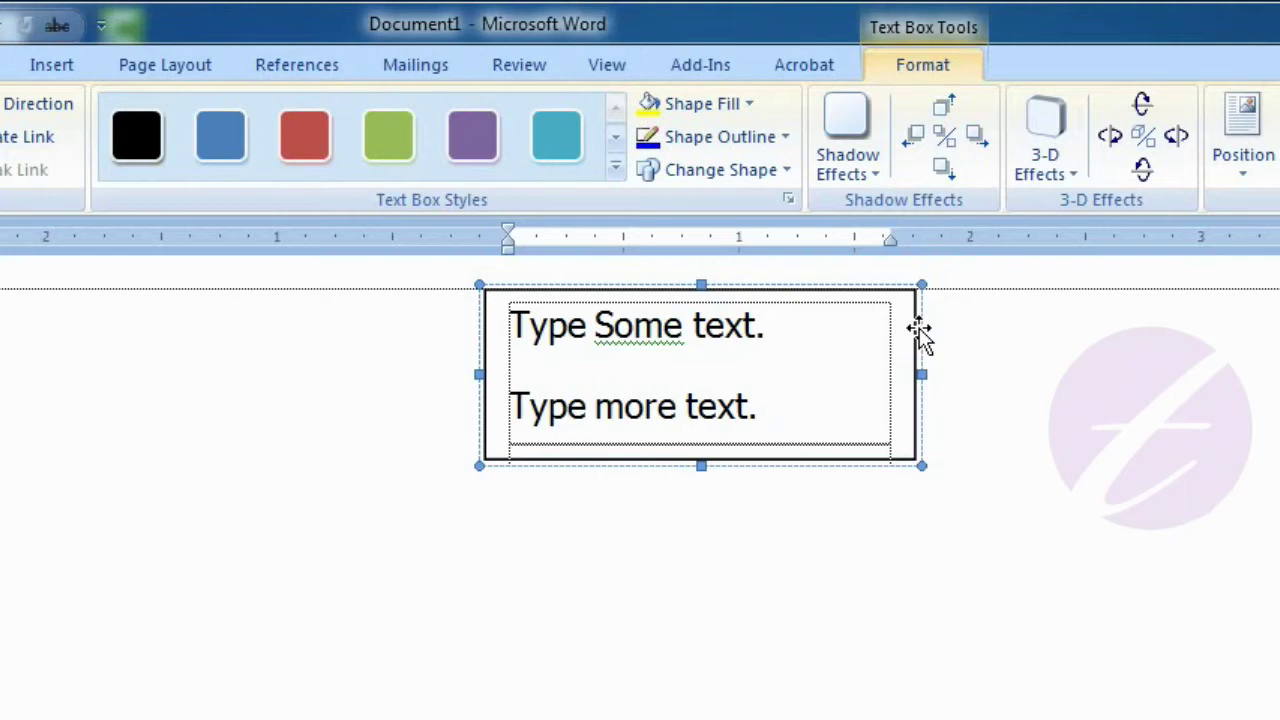
left_click(920, 333)
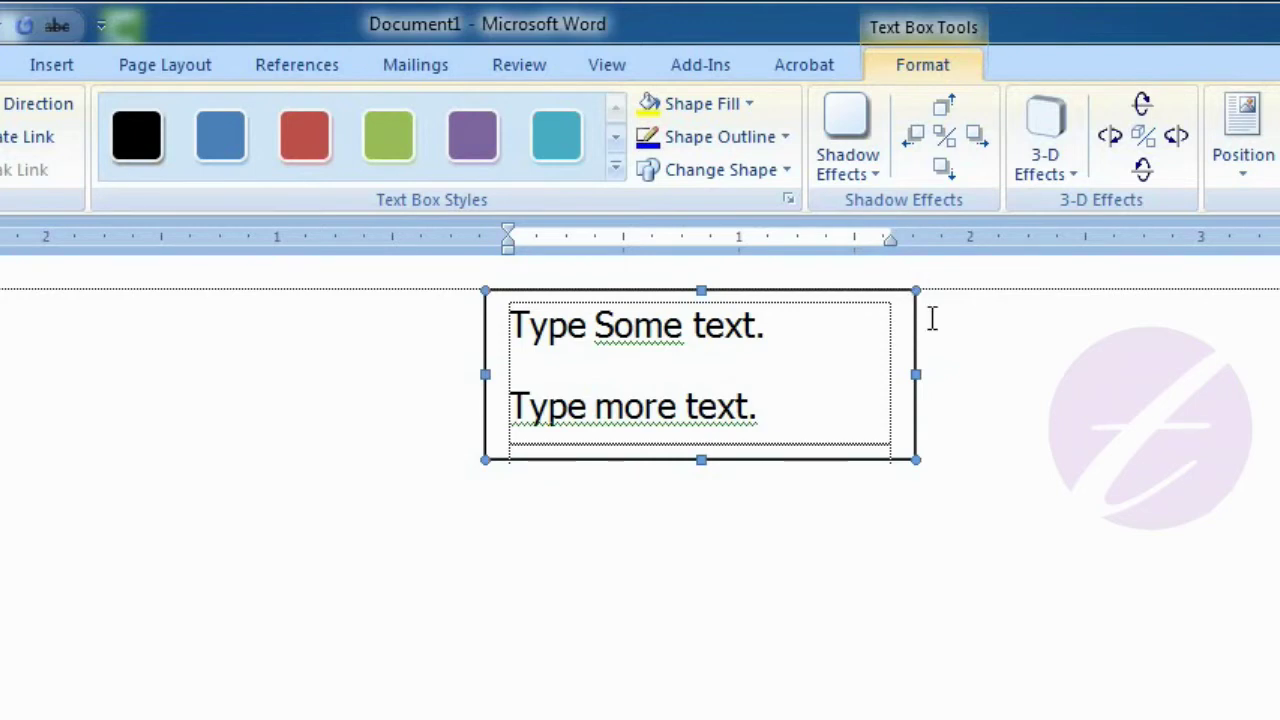
key("Delete")
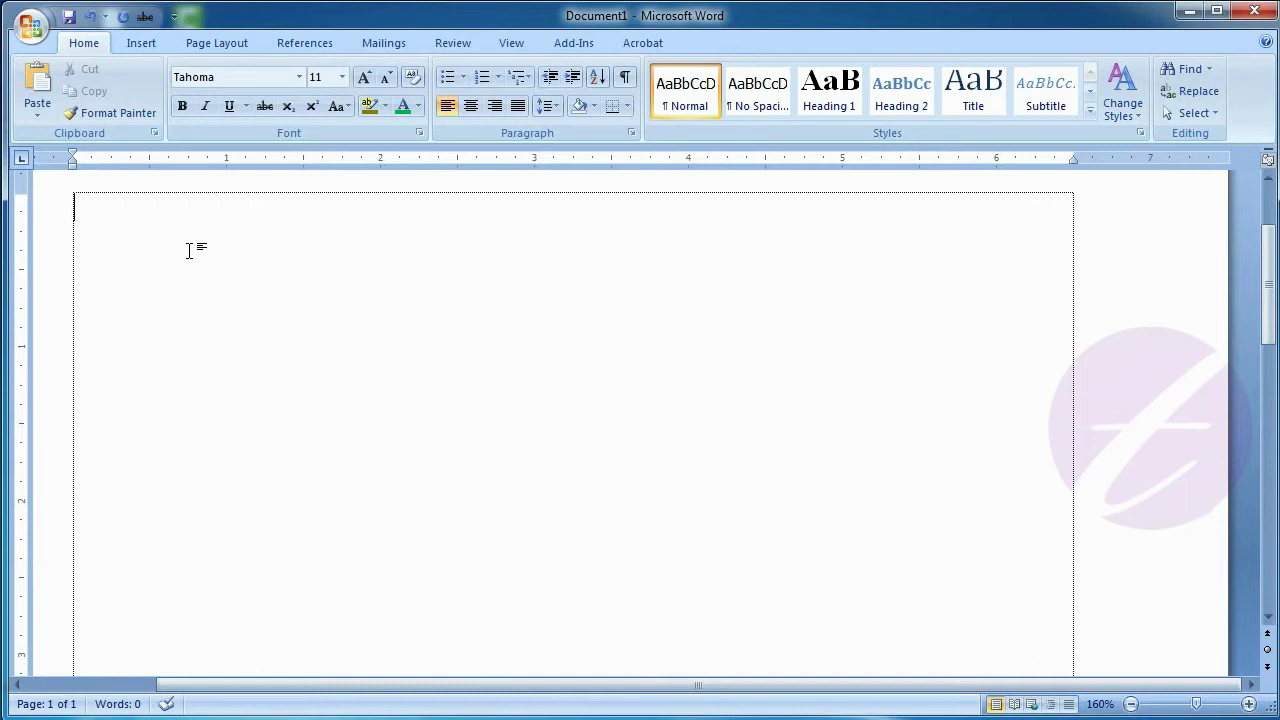
Step: Draw a large custom text box across the page with Draw Text Box
left_click(154, 44)
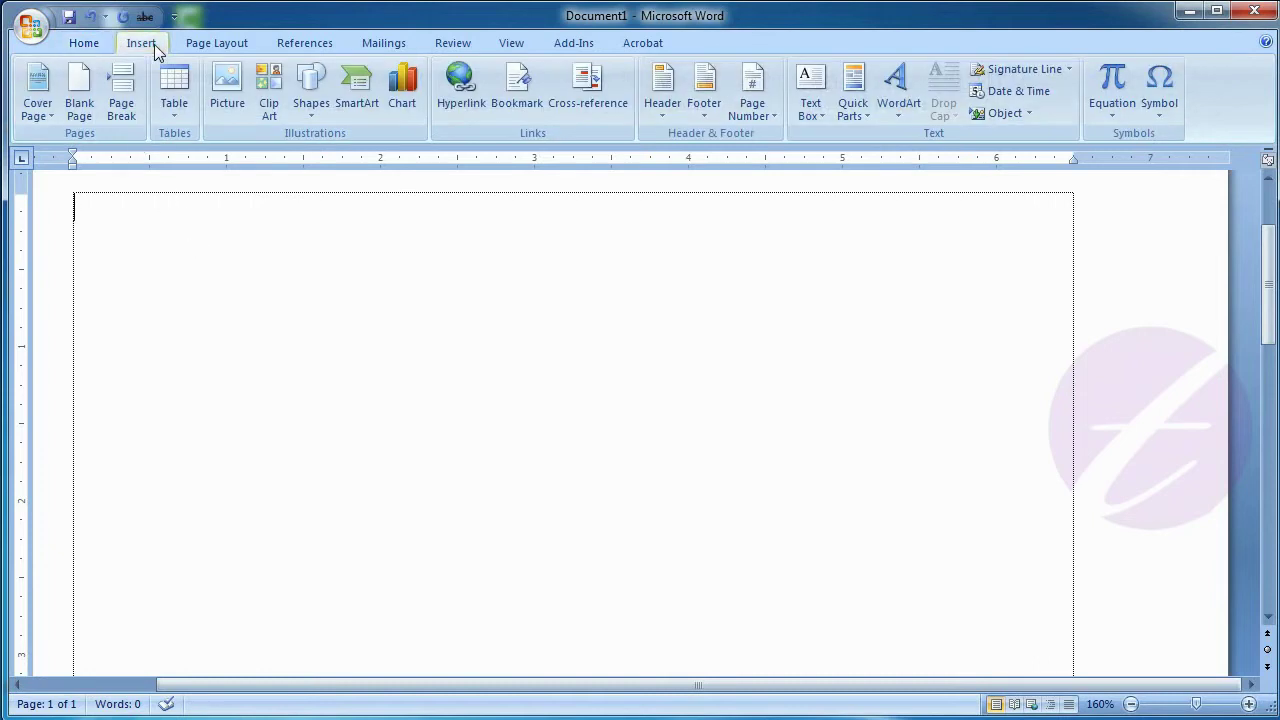
left_click(815, 115)
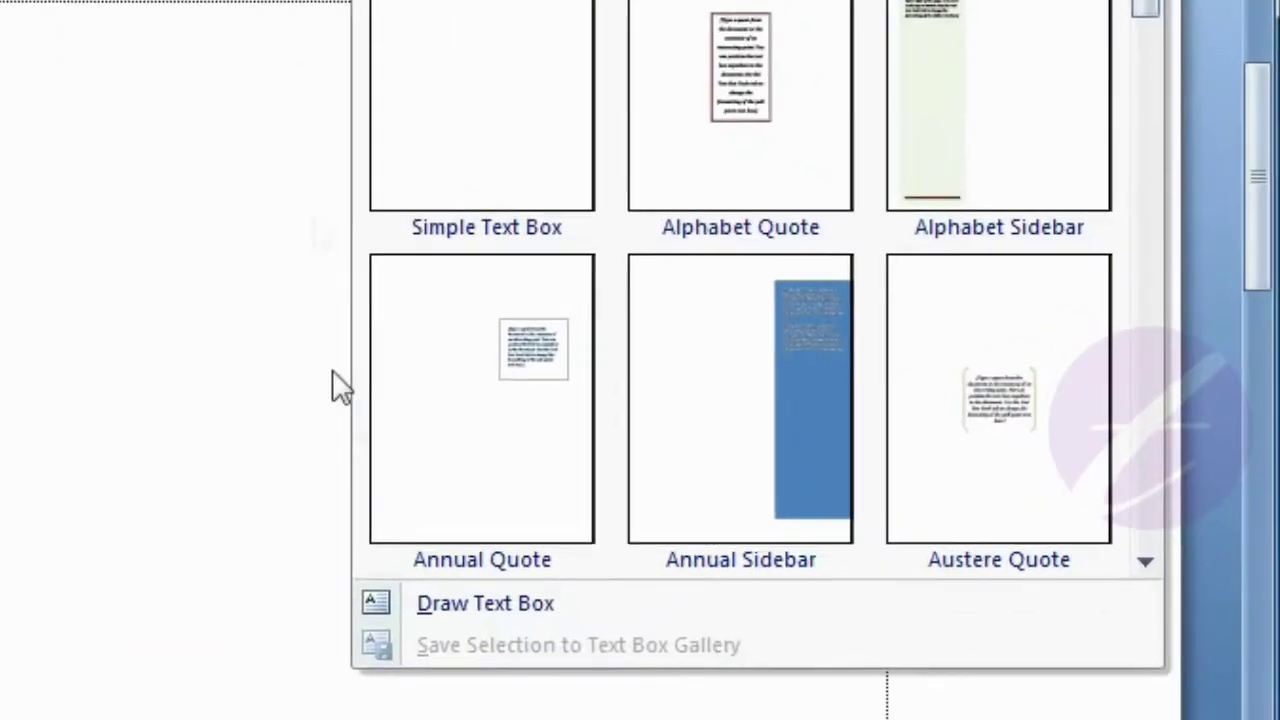
left_click(538, 612)
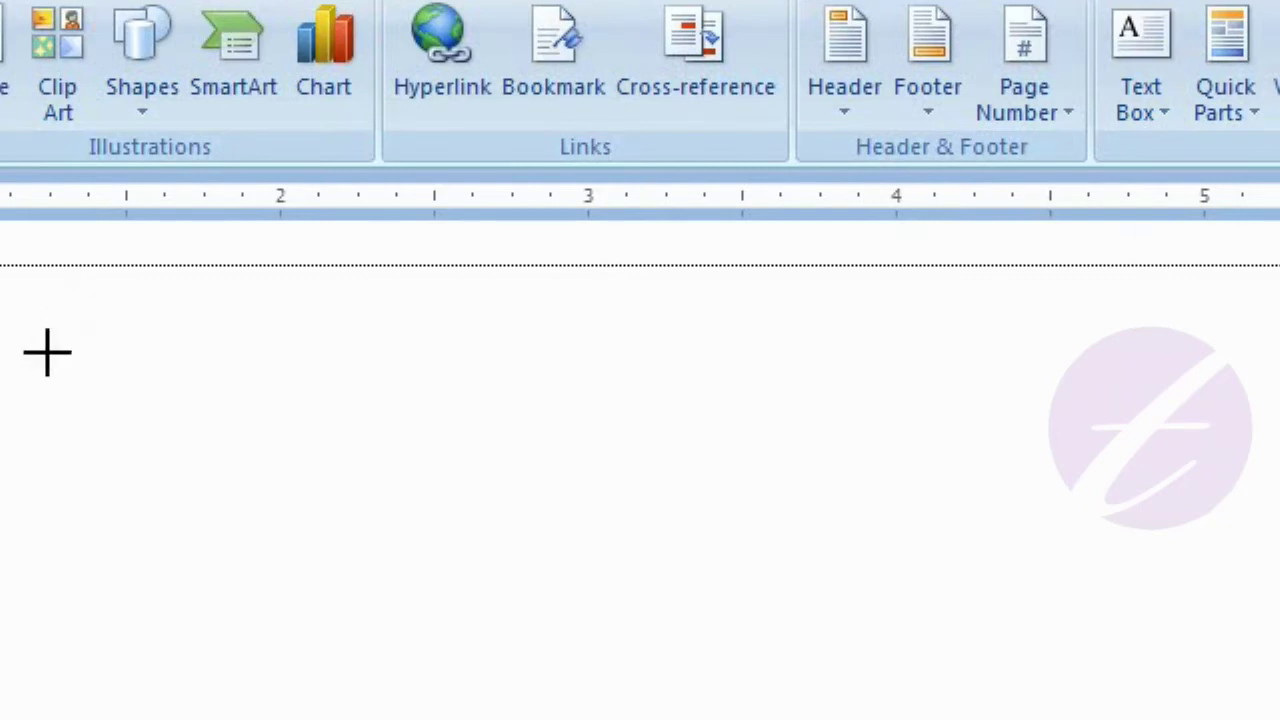
mouse_move(47, 352)
left_mouse_down()
mouse_move(386, 527)
mouse_move(903, 678)
left_mouse_up()
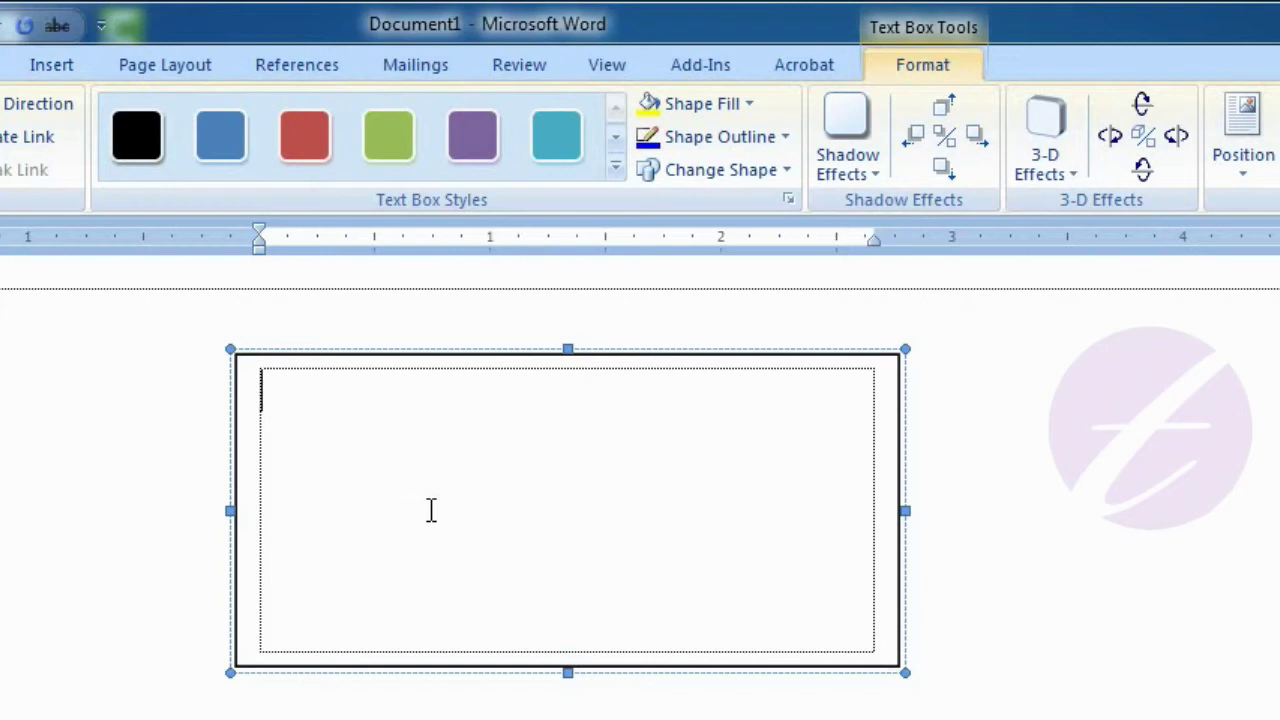
Step: Type 'Type Some text.' into the box and shrink it to about 0.61" by 1.04"
type("Type")
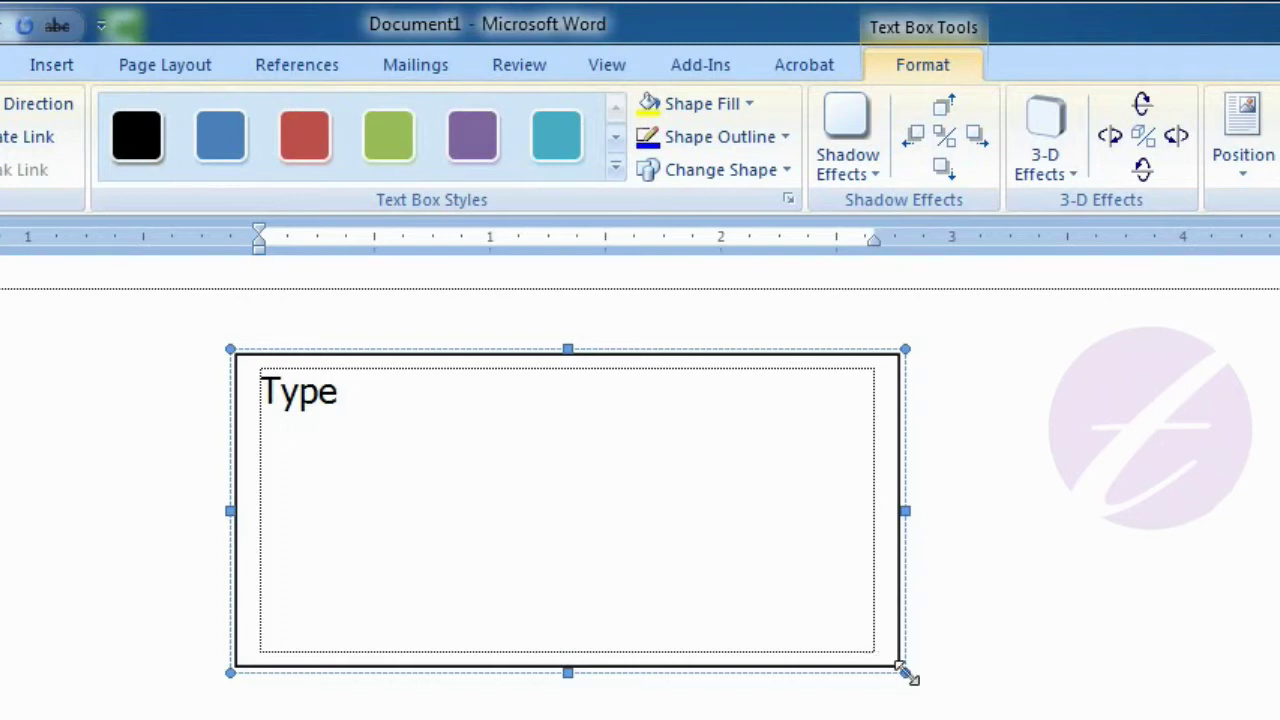
mouse_move(905, 672)
left_mouse_down()
mouse_move(418, 487)
mouse_move(471, 480)
left_mouse_up()
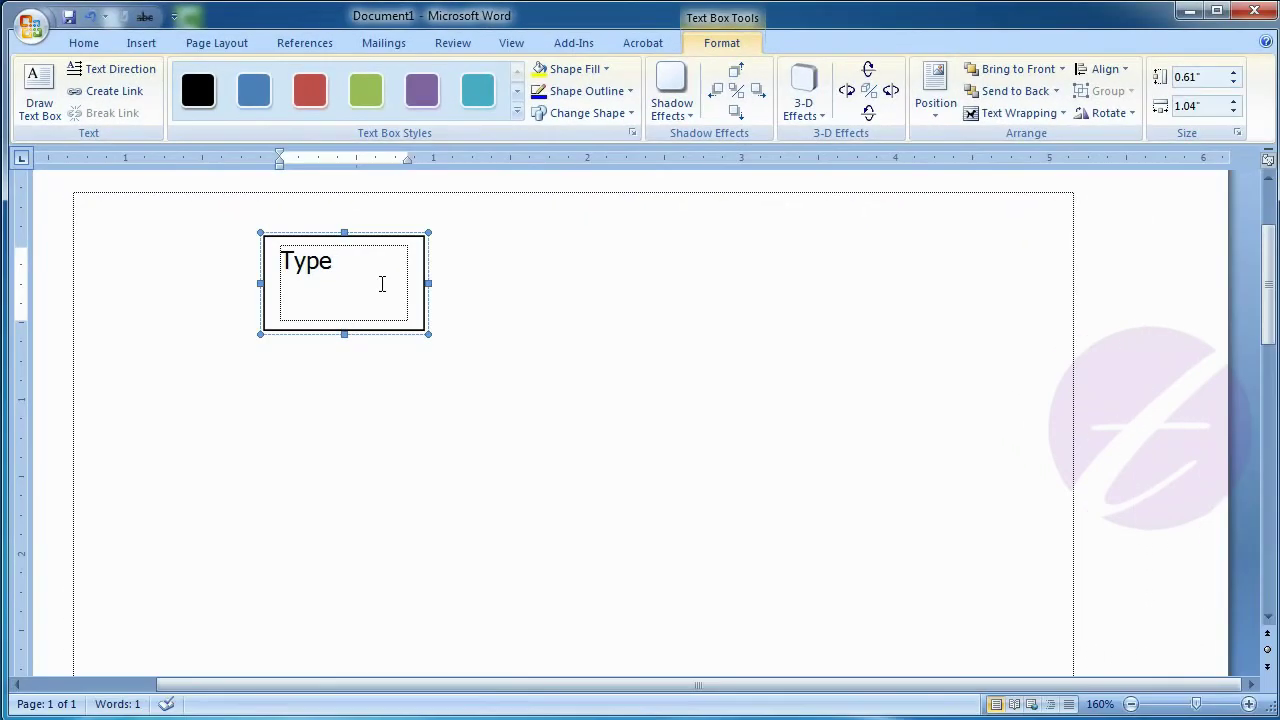
type("Some tex")
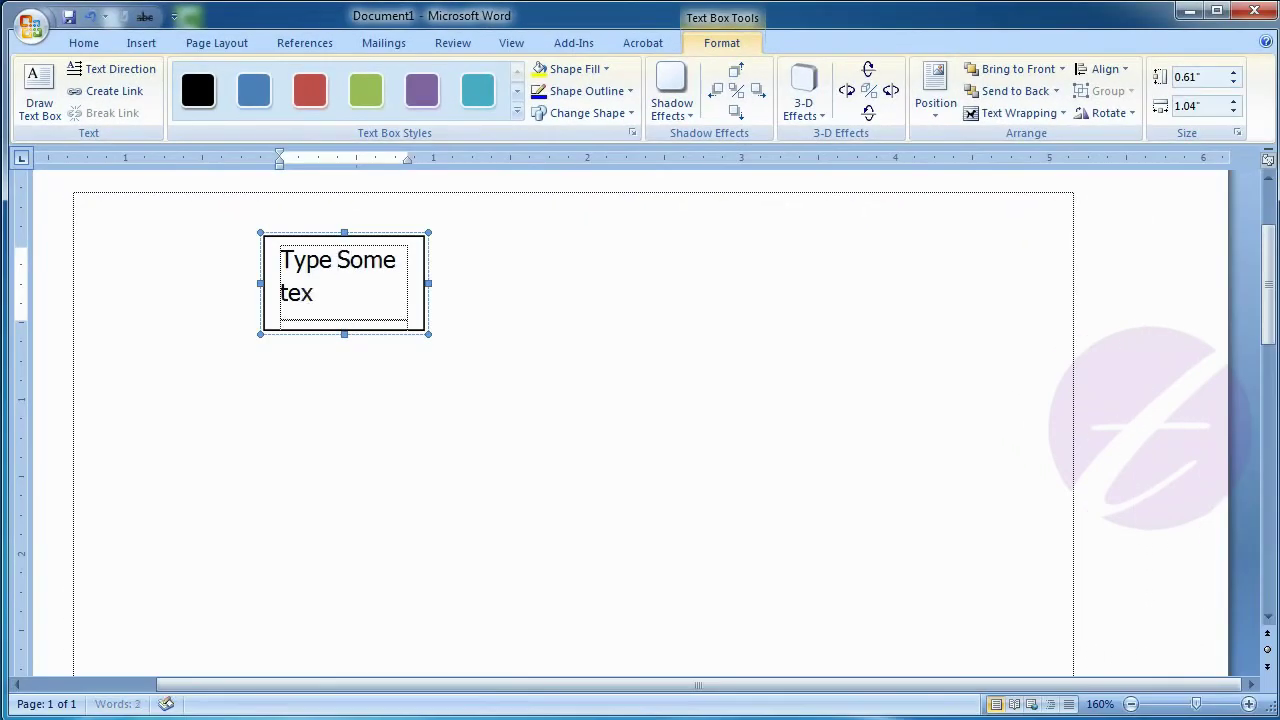
type("t.")
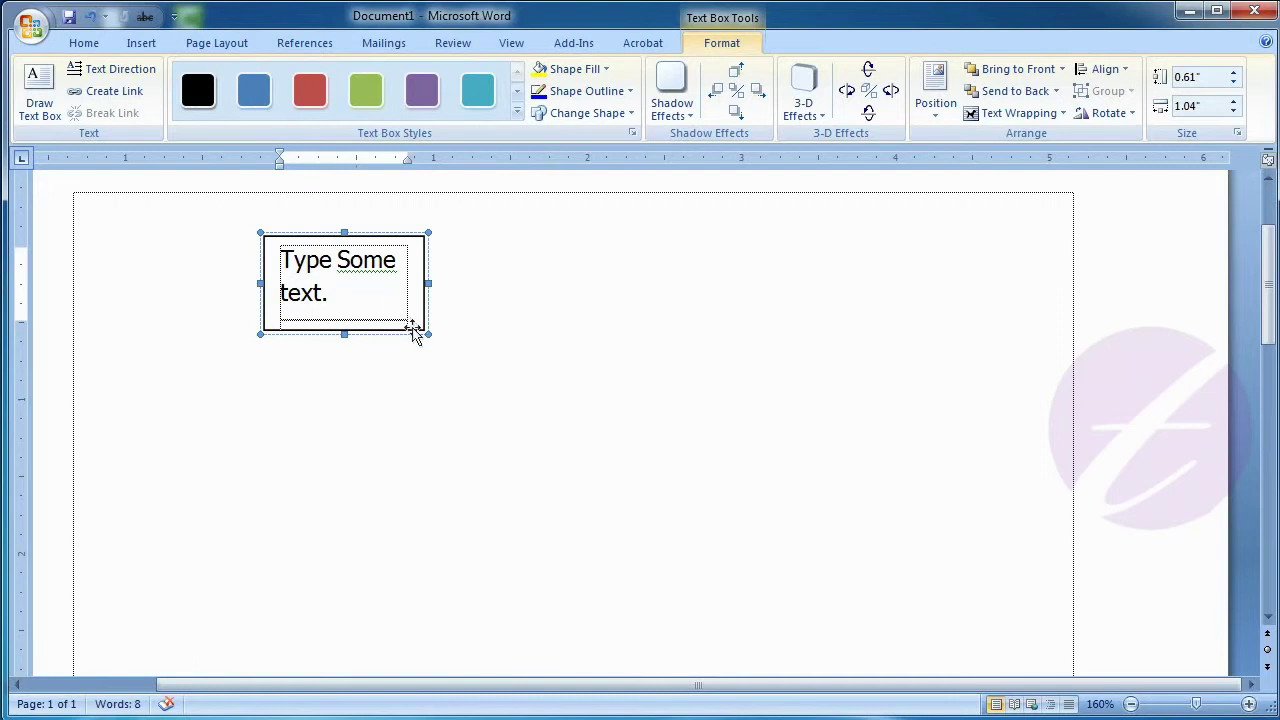
Step: Enlarge the box to reveal the text and correct 'Tiis' to 'This'
mouse_move(428, 338)
left_mouse_down()
mouse_move(574, 447)
mouse_move(574, 462)
left_mouse_up()
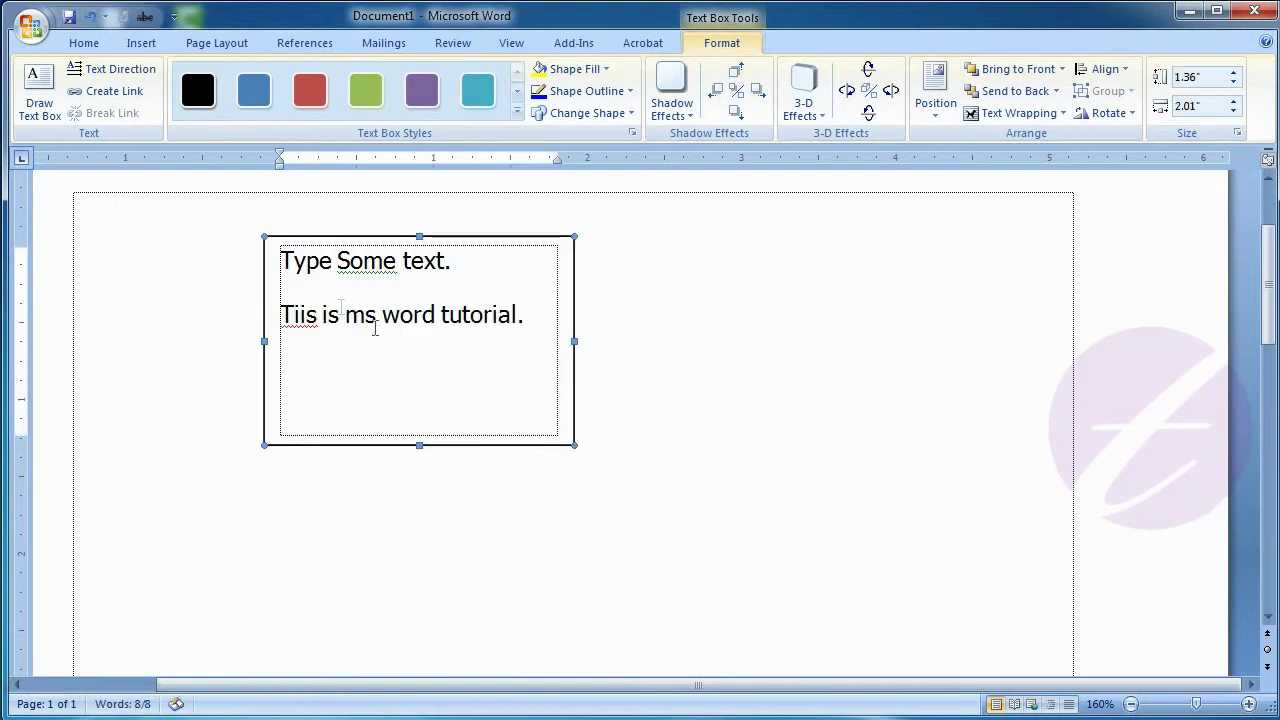
left_click(302, 314)
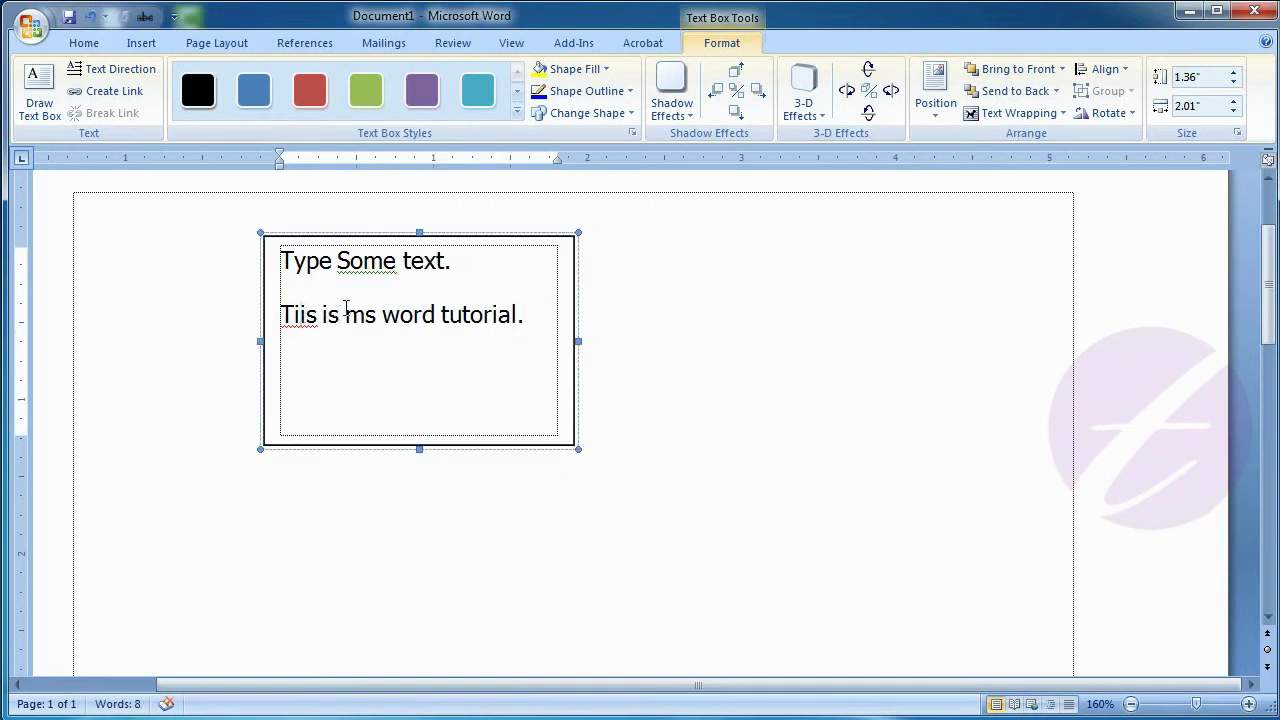
key("shift+Left")
type("h")
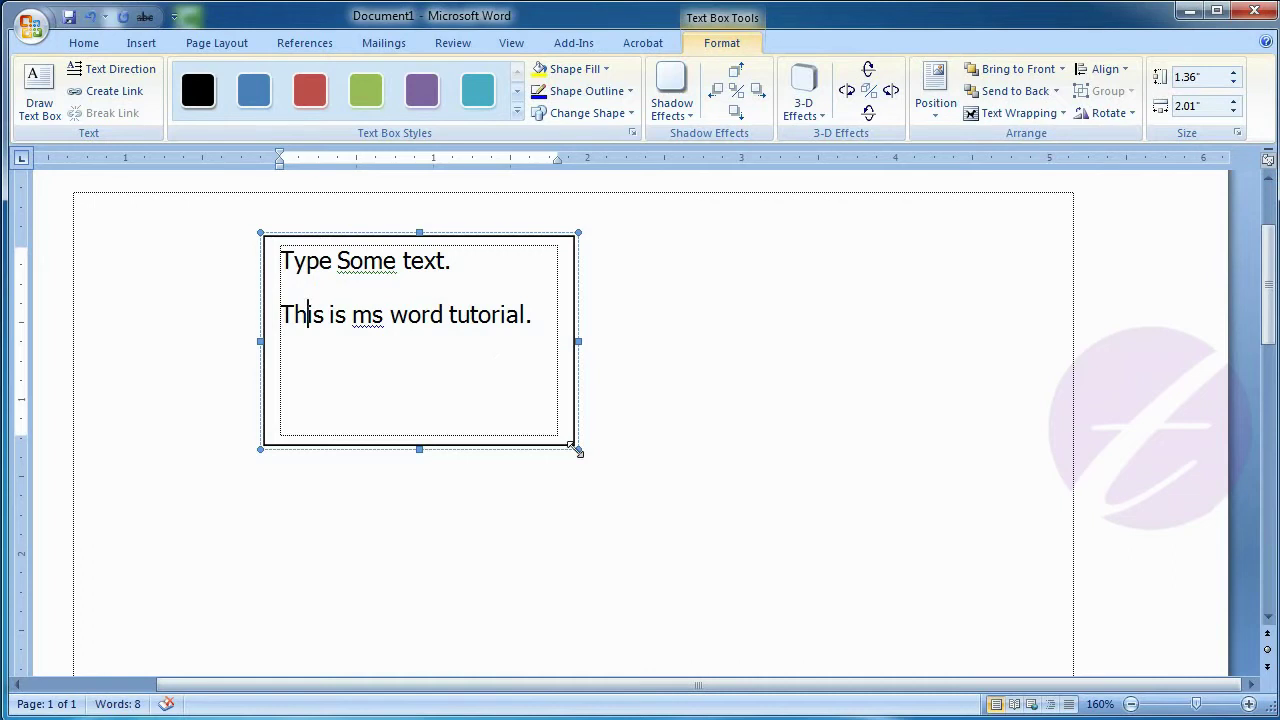
Step: Shrink the box so 'tutorial.' no longer fits inside
left_click(576, 449)
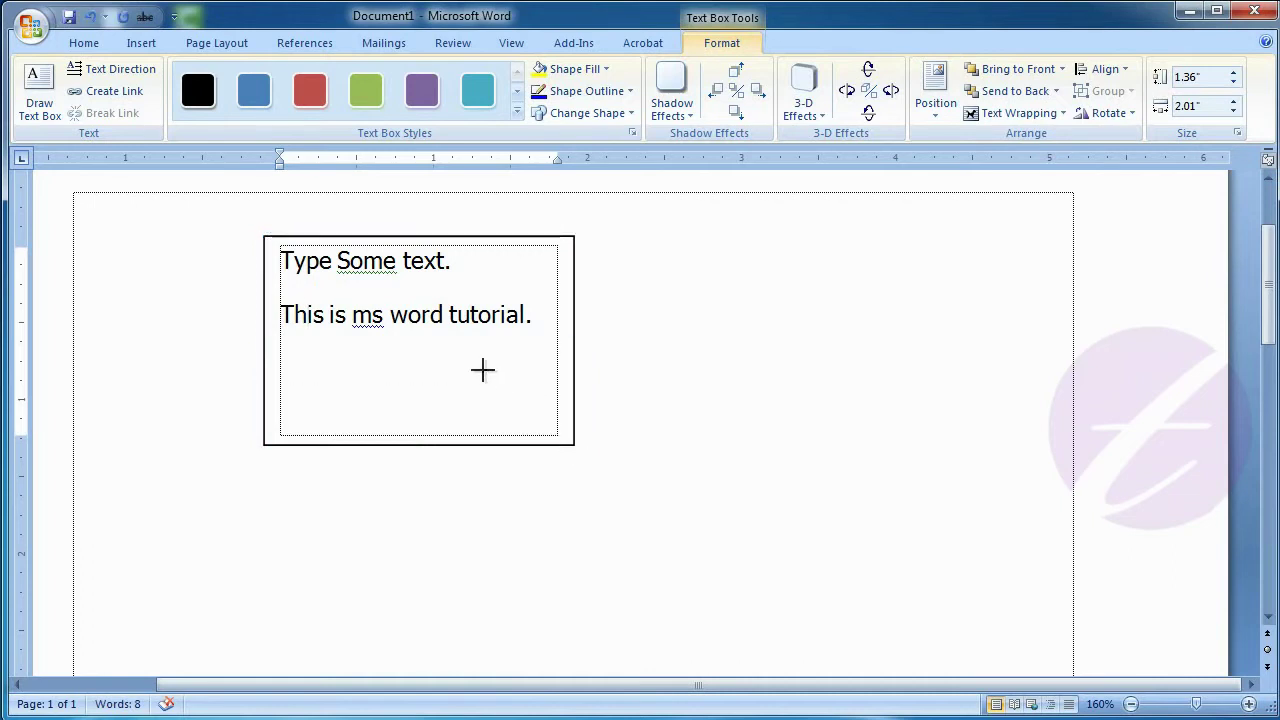
left_click_drag(482, 370, 474, 360)
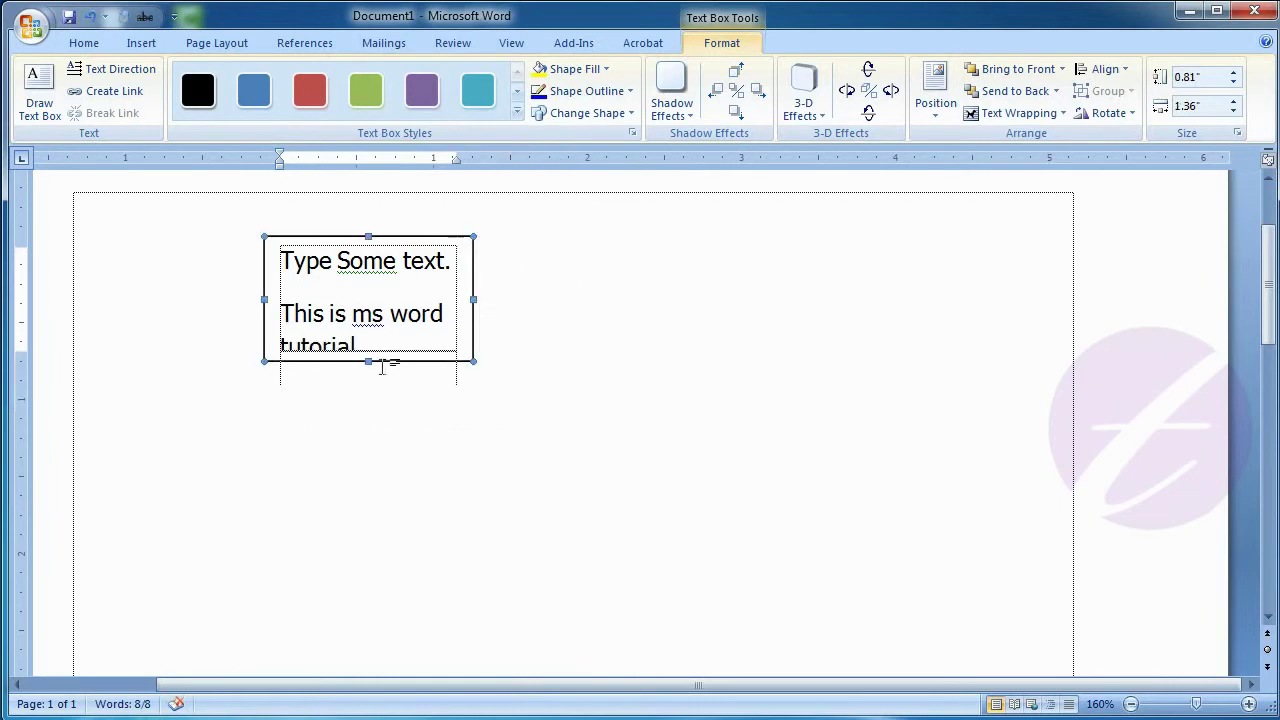
left_click_drag(367, 362, 367, 339)
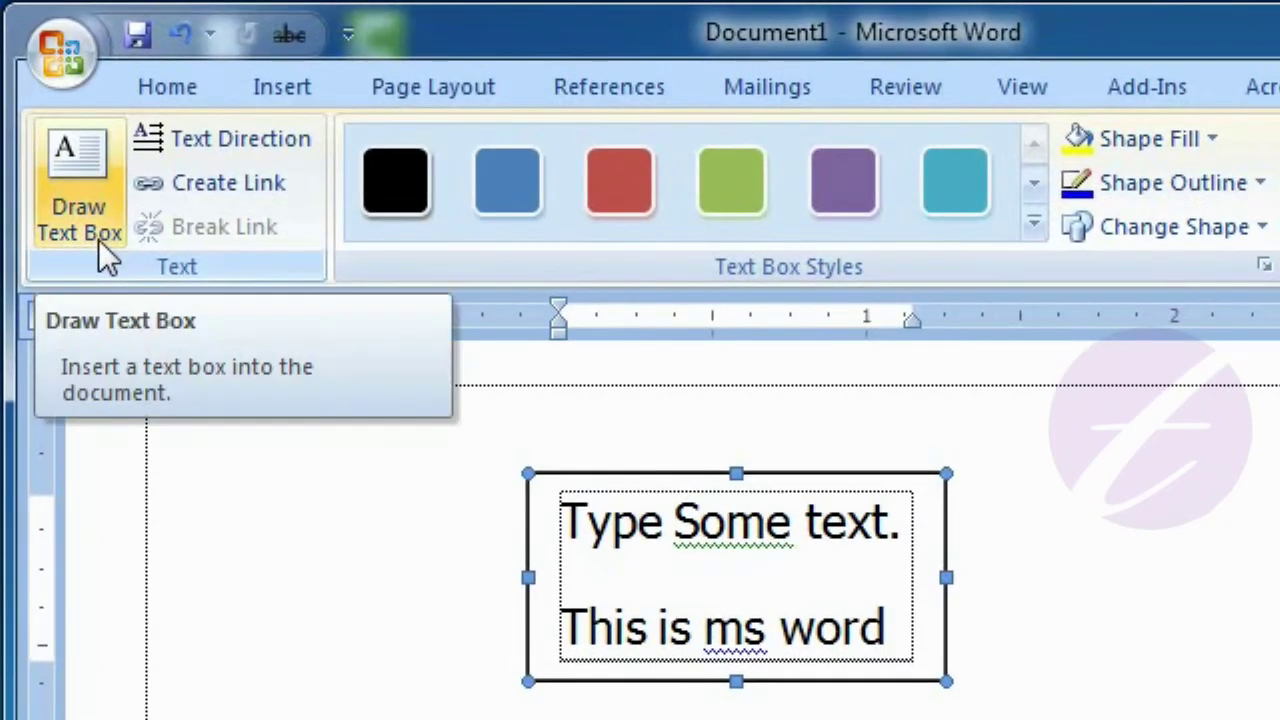
Step: Draw a second, empty text box to the right of the first, then return to the first box
left_click(98, 239)
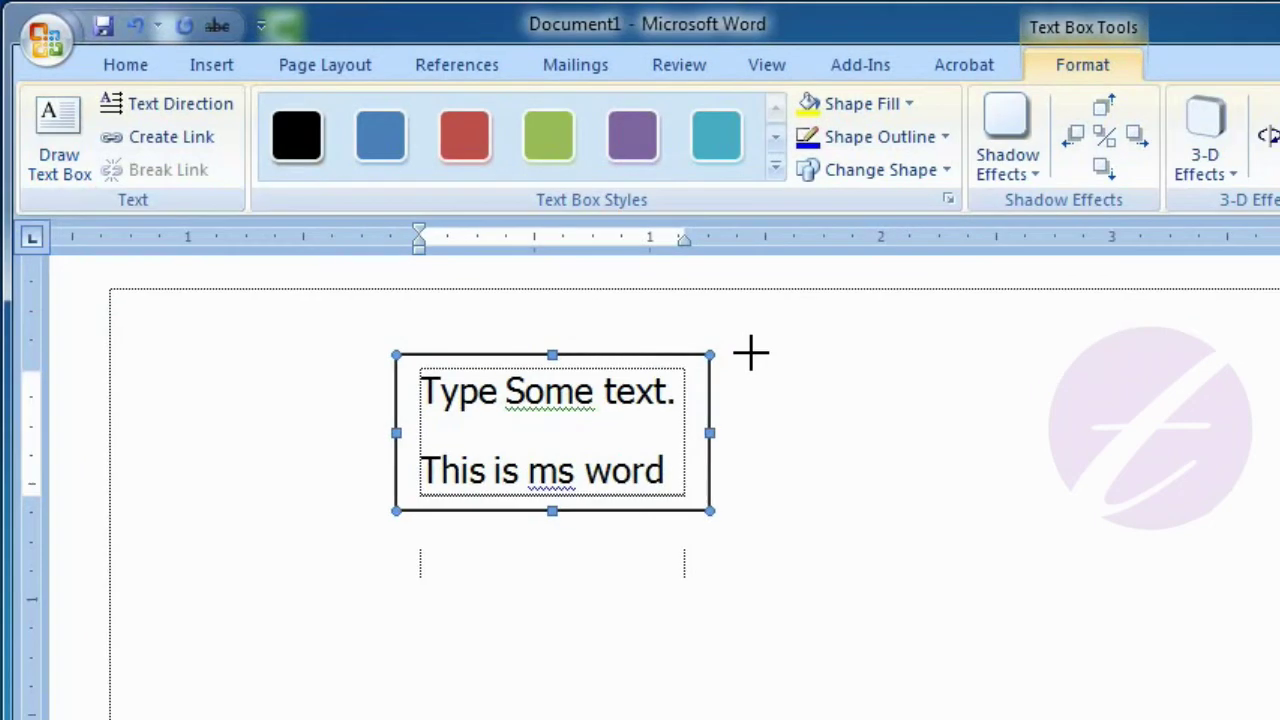
left_click_drag(751, 353, 1090, 512)
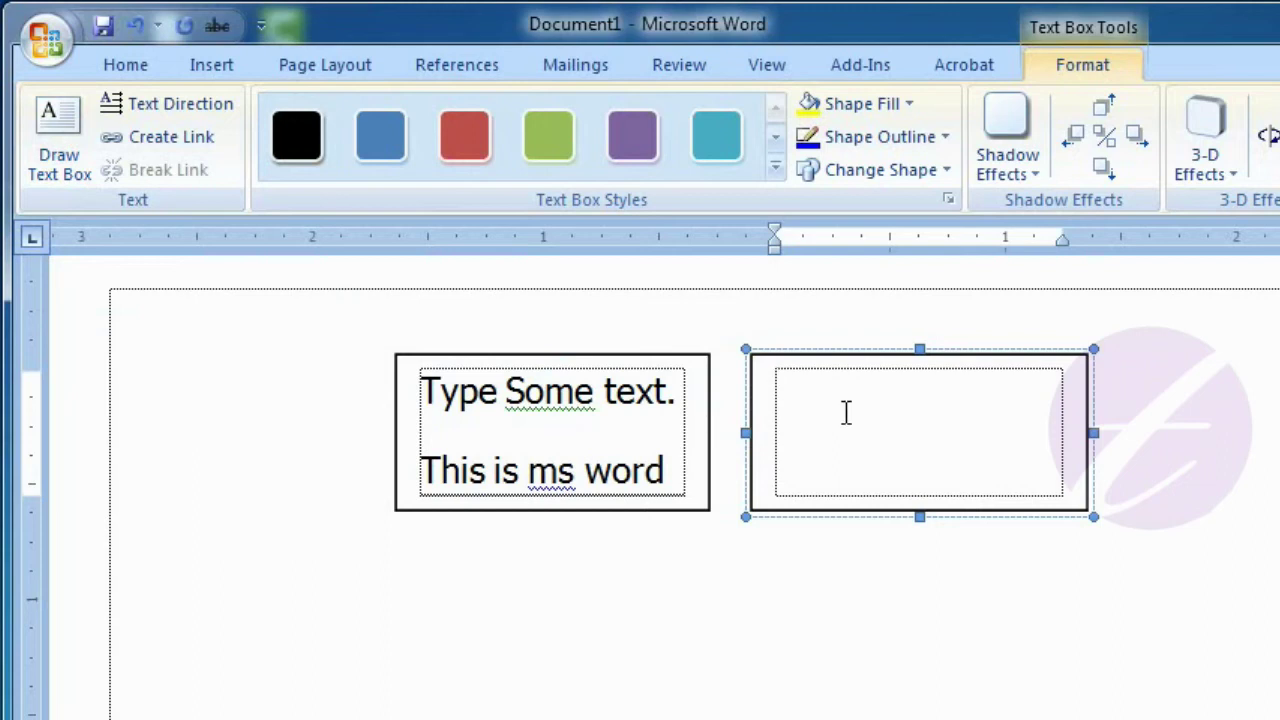
left_click(523, 450)
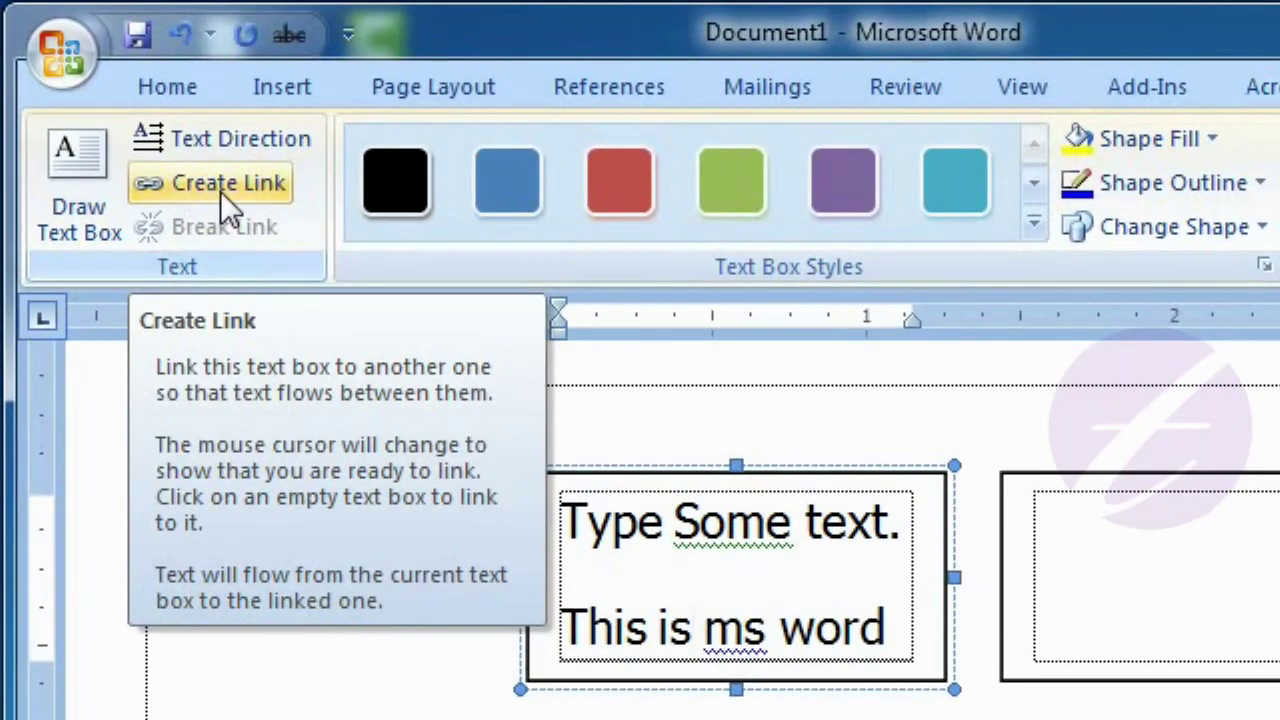
Step: Link the first text box to the second so 'tutorial.' flows into it
left_click(220, 191)
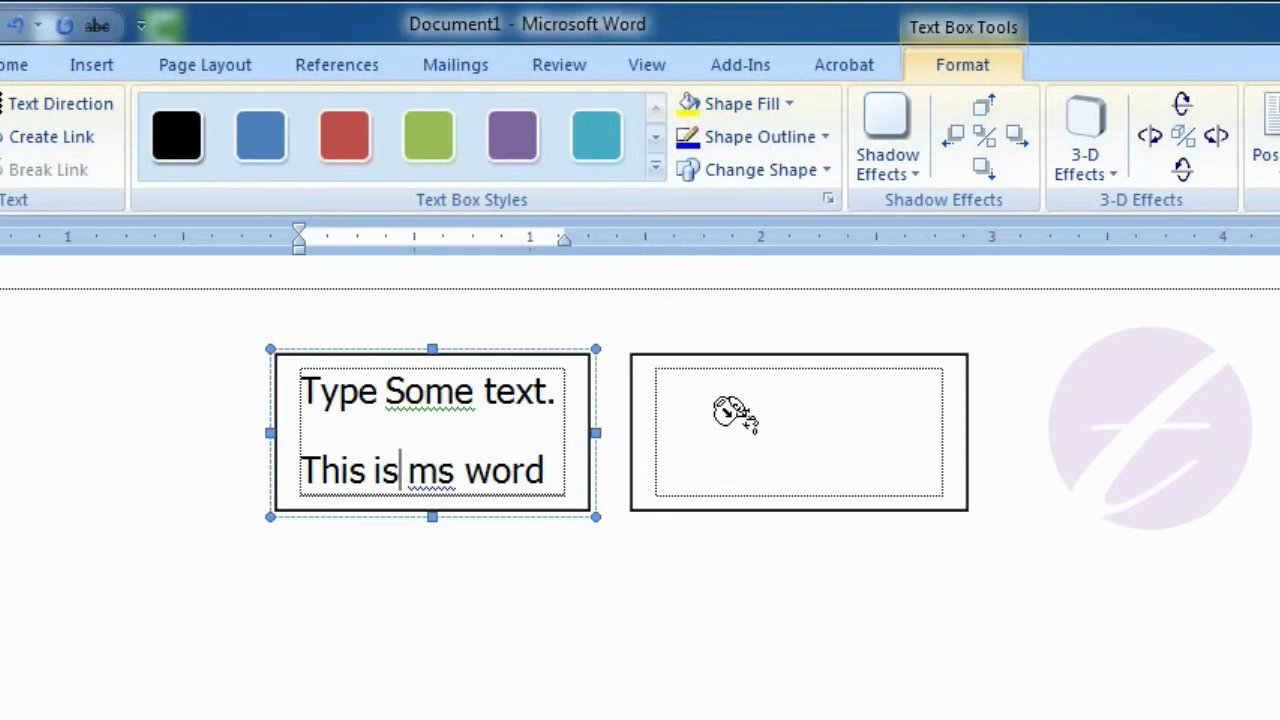
left_click(735, 413)
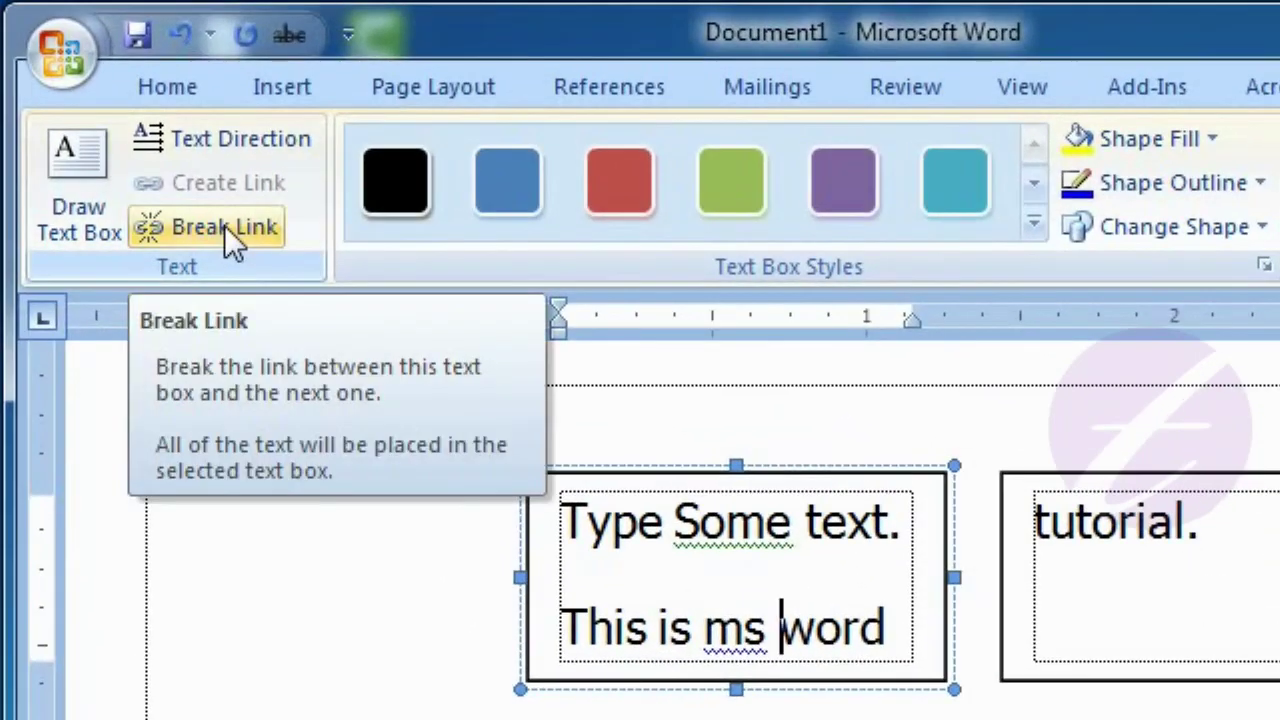
Step: Break the link and drag the first box taller until 'tutorial.' shows inside it
left_click(225, 237)
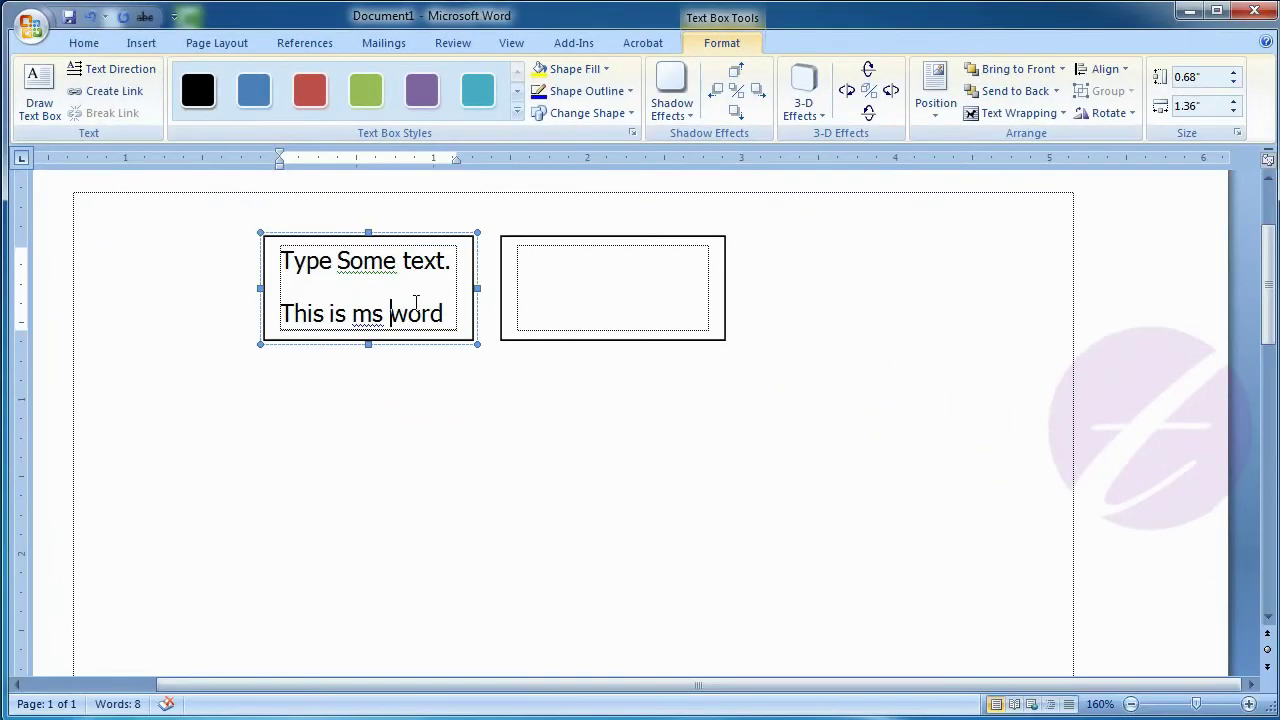
key("Right")
key("Right")
key("Right")
left_click_drag(366, 343, 366, 470)
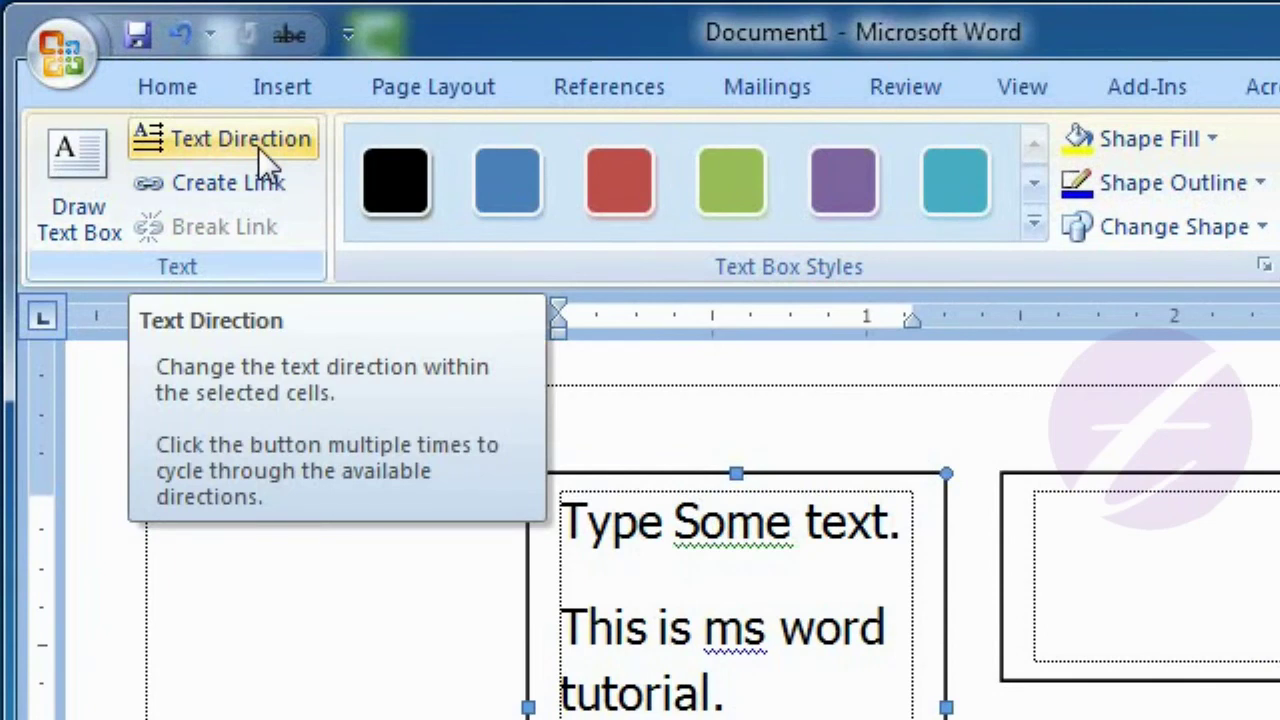
left_click(258, 147)
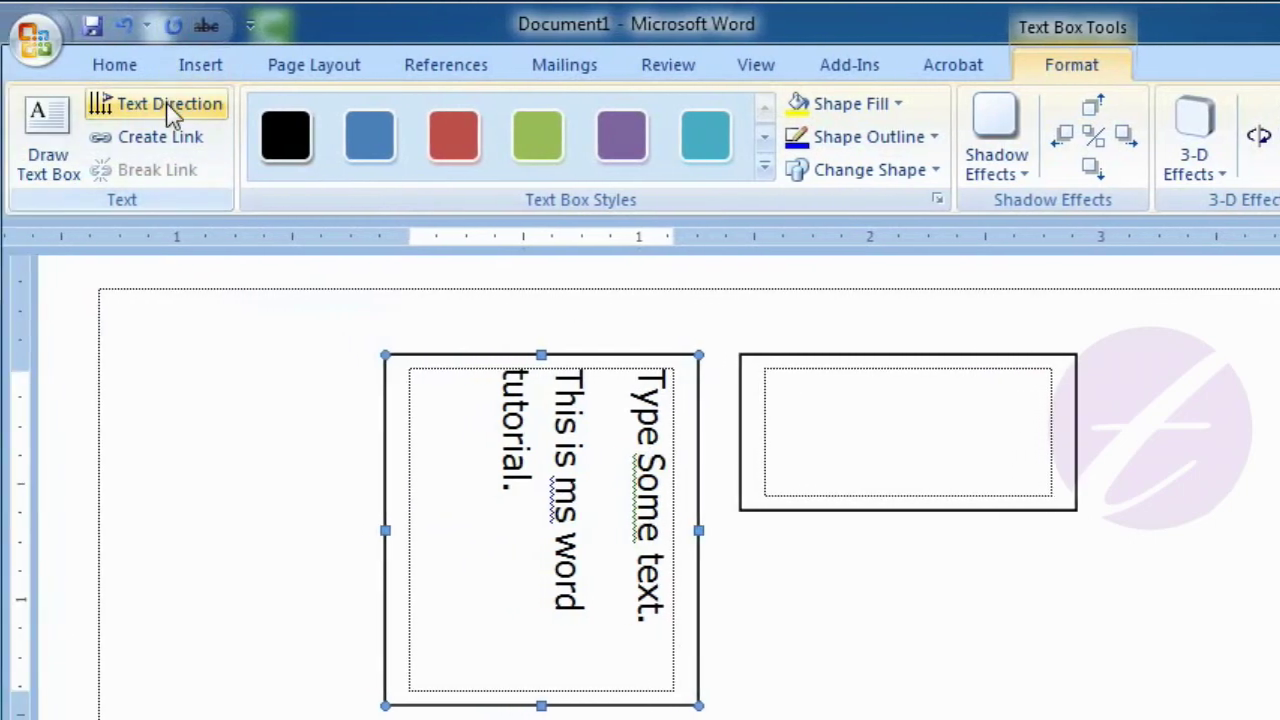
left_click(172, 113)
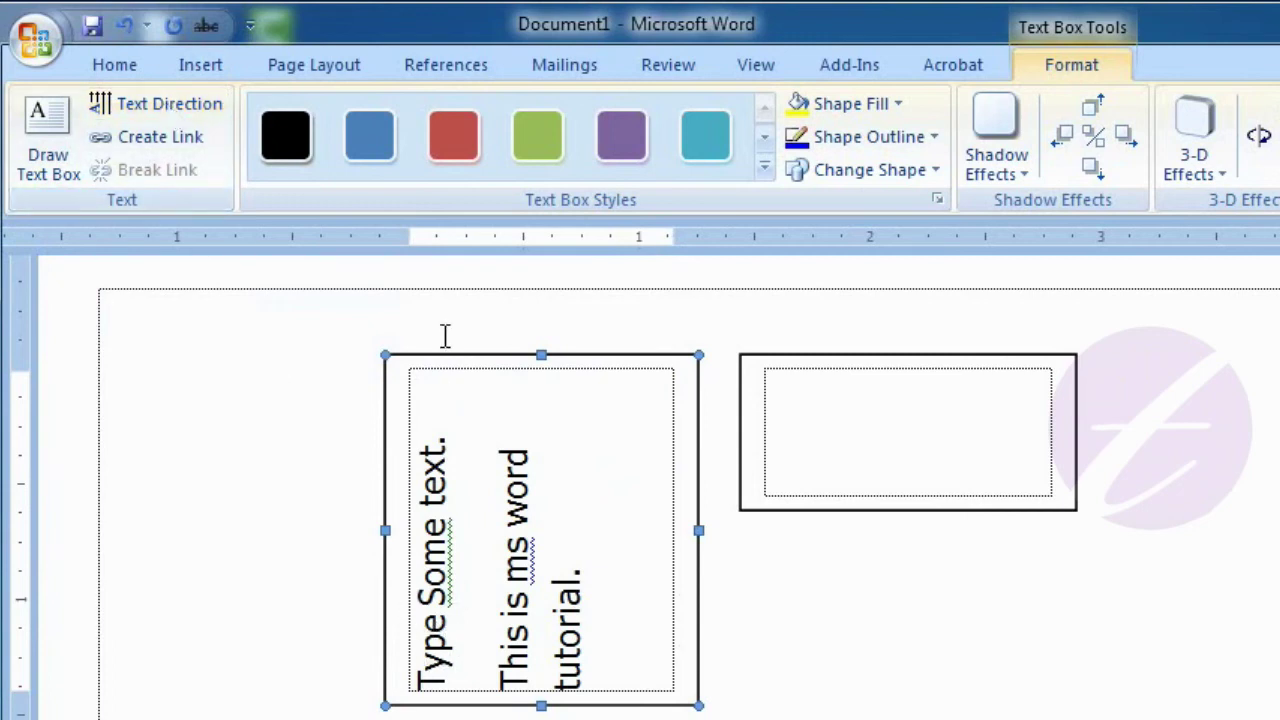
left_click(159, 105)
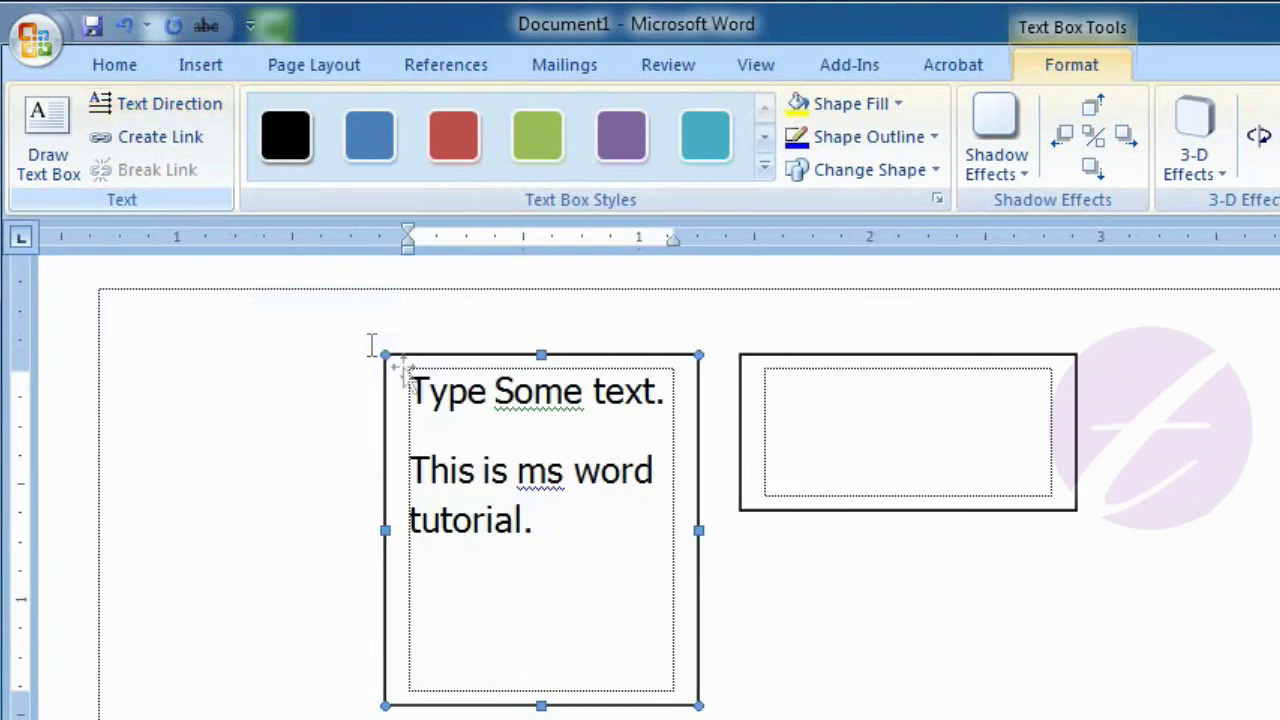